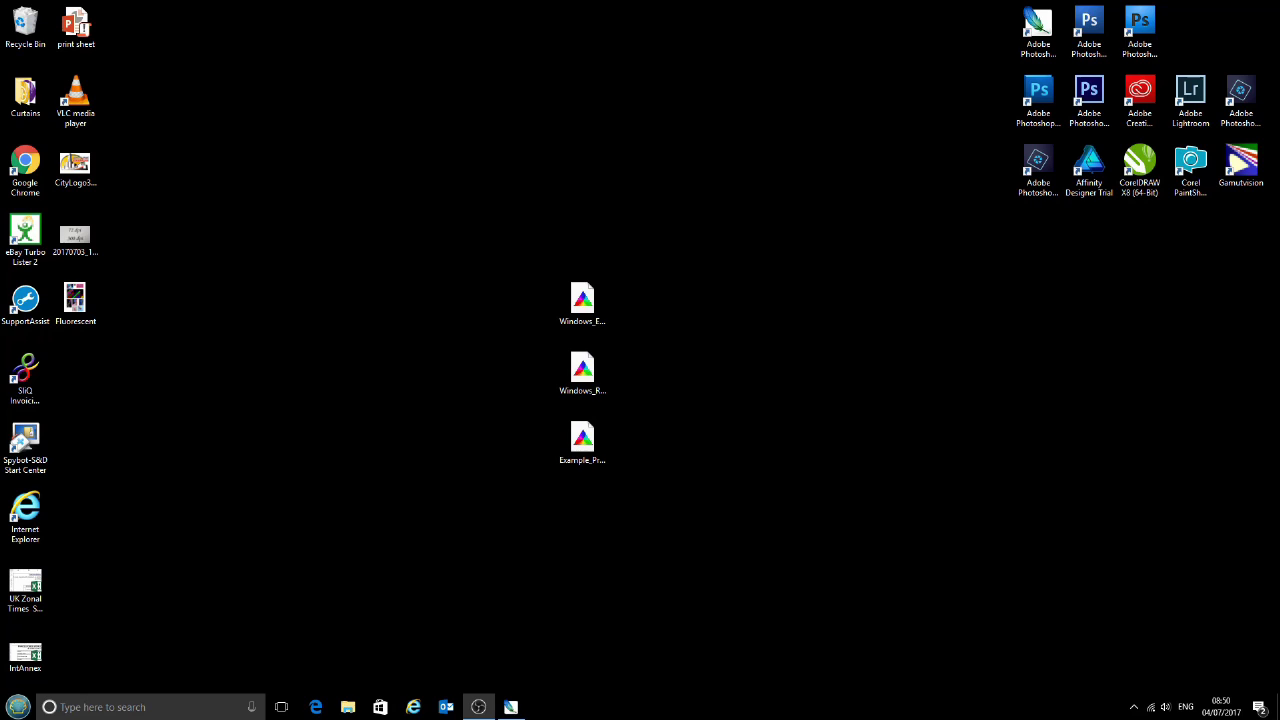
- Restore the Adobe Photoshop window from its taskbar button
left_click(512, 707)
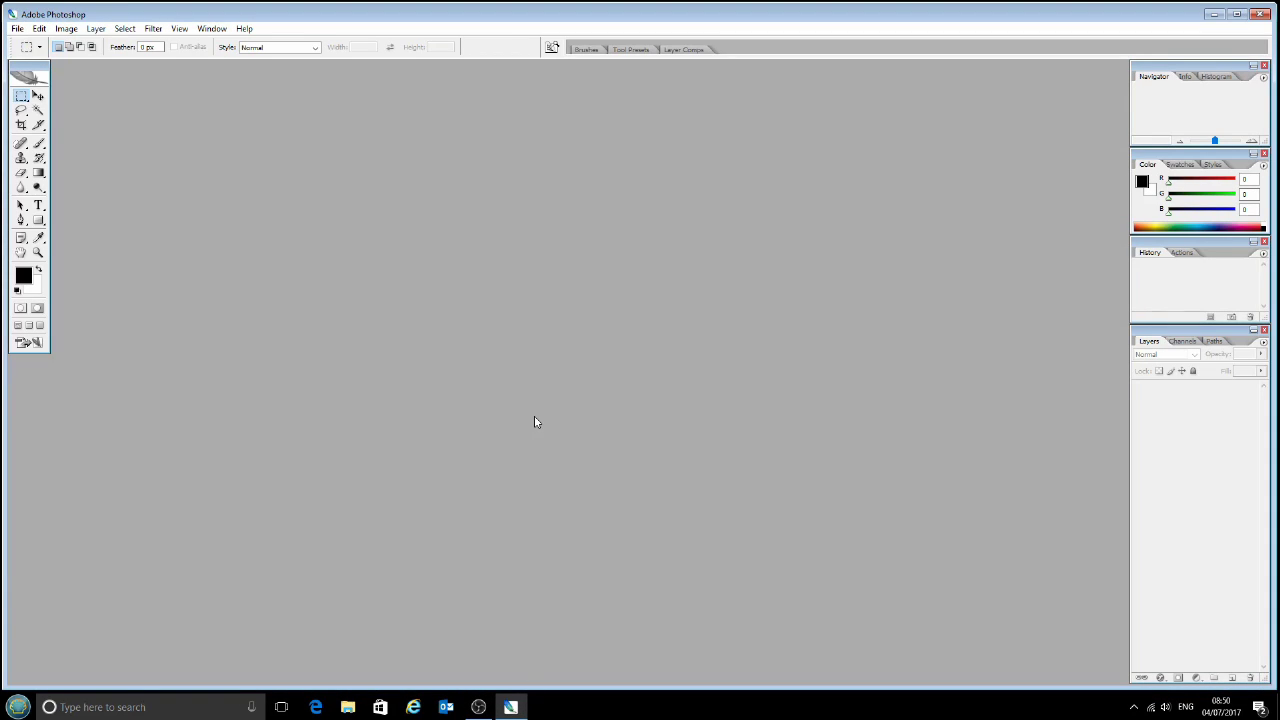
- Start a new document sized 240 × 100 mm at 300 pixels/inch
left_click(19, 29)
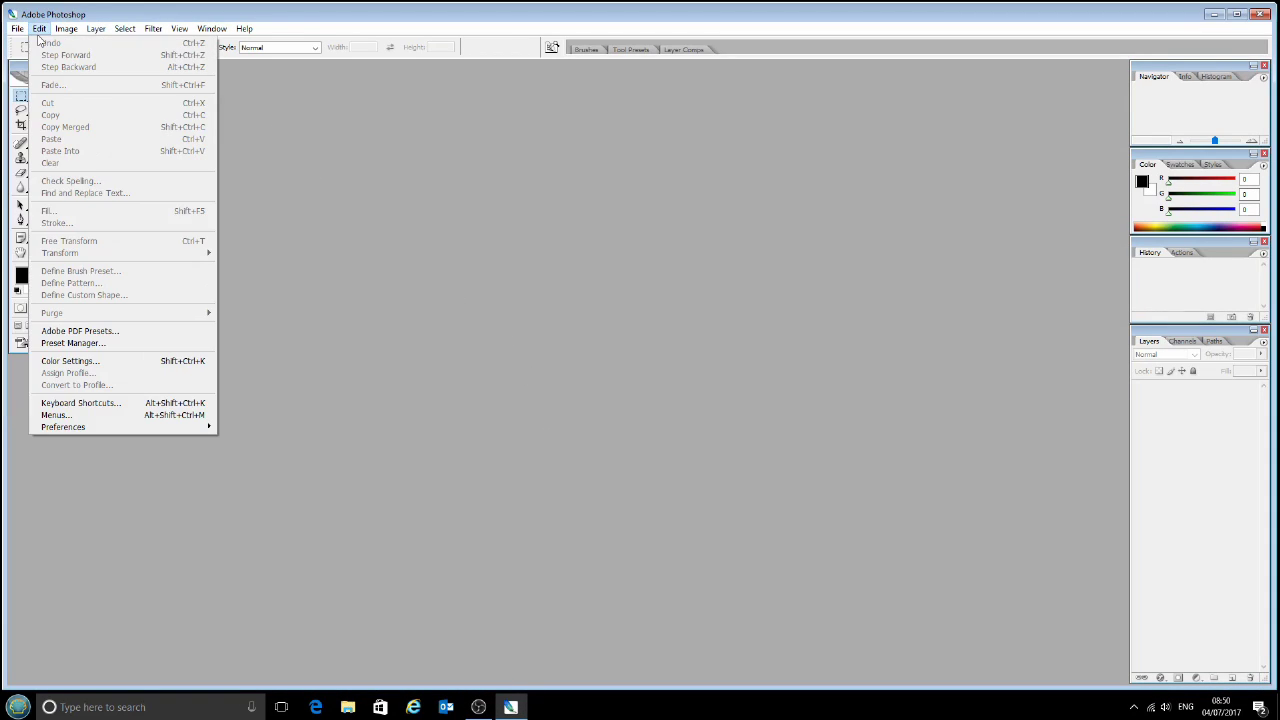
left_click(24, 44)
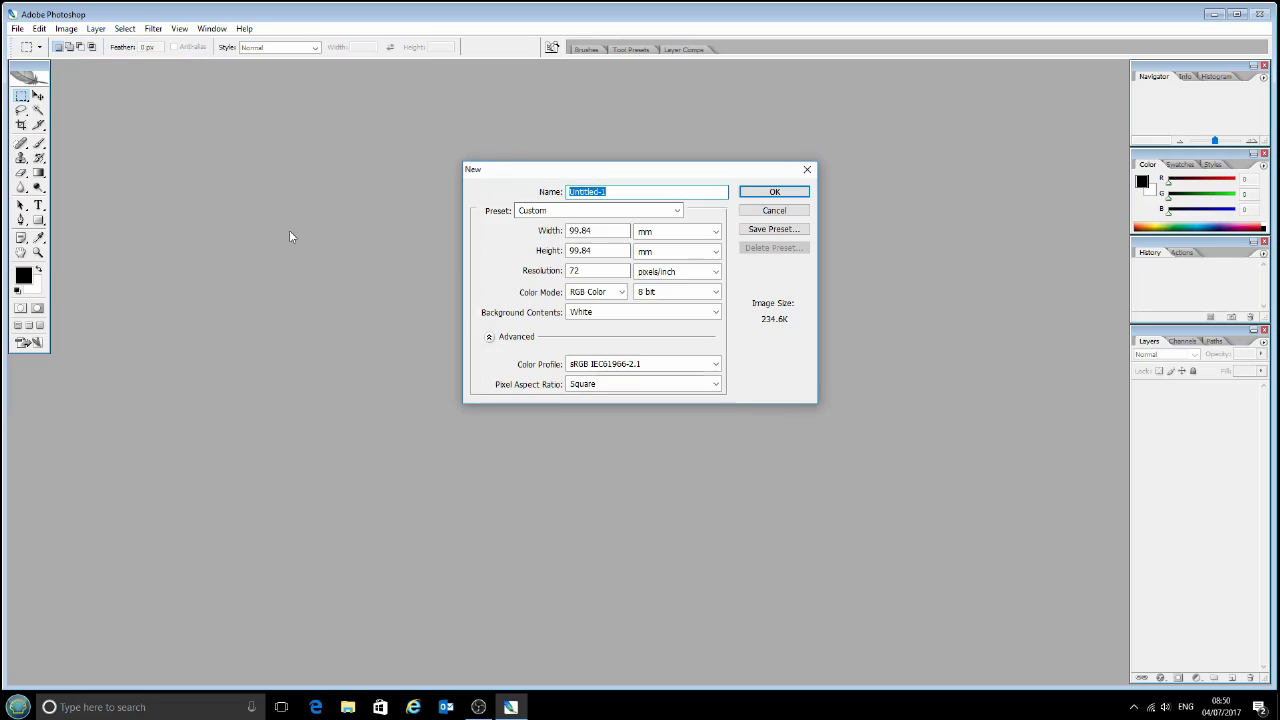
double_click(606, 232)
type("240")
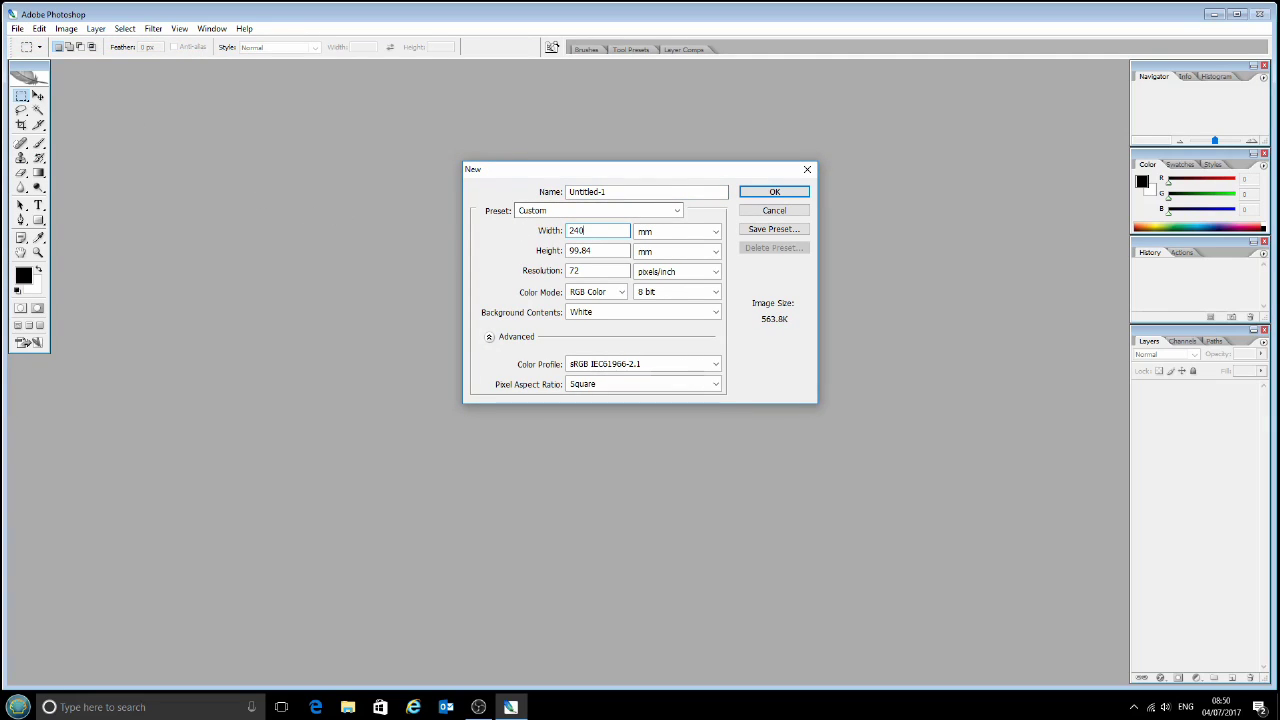
double_click(597, 250)
type("100")
key("Tab")
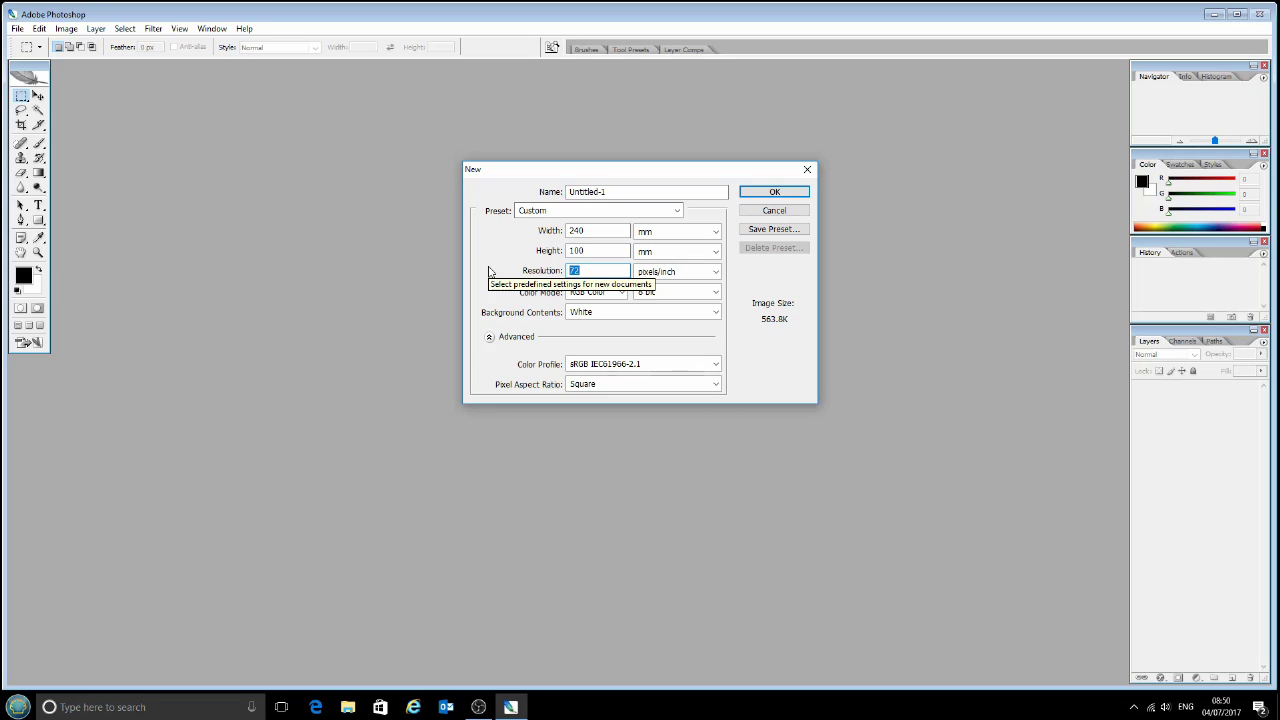
type("300")
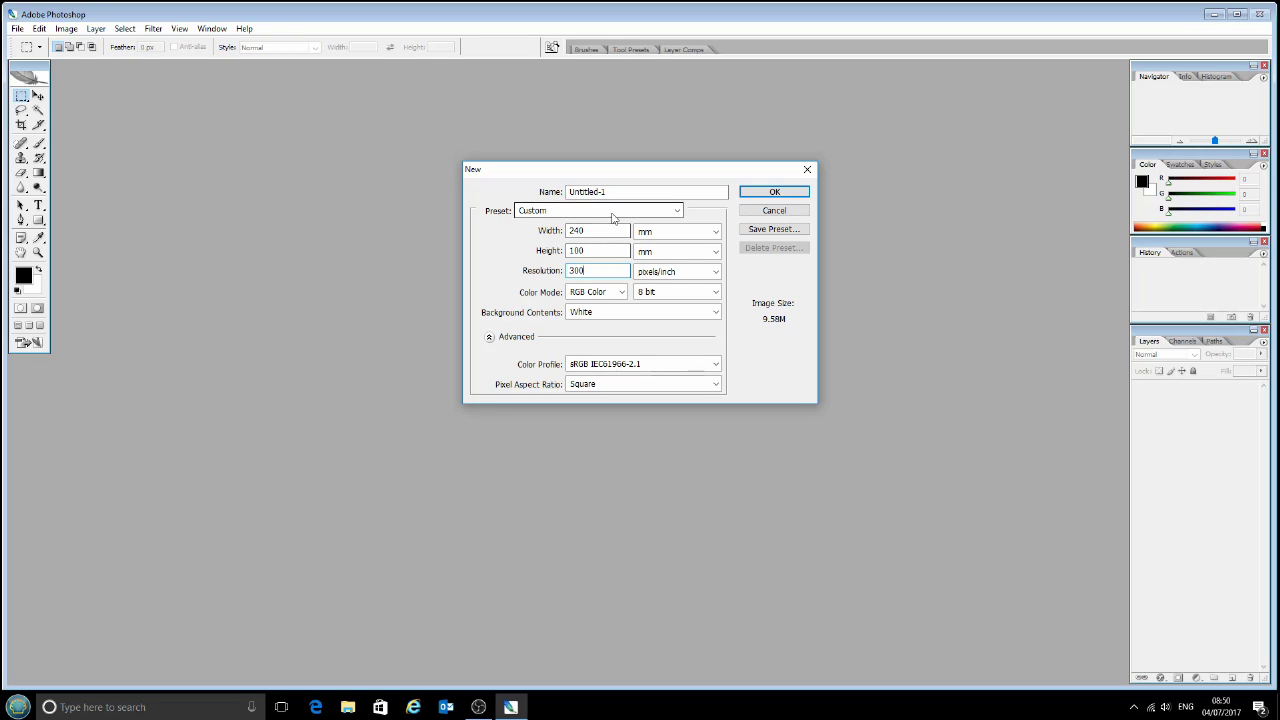
- Save these settings as the 'Mug Paper' preset, select it, and create the document
left_click(760, 229)
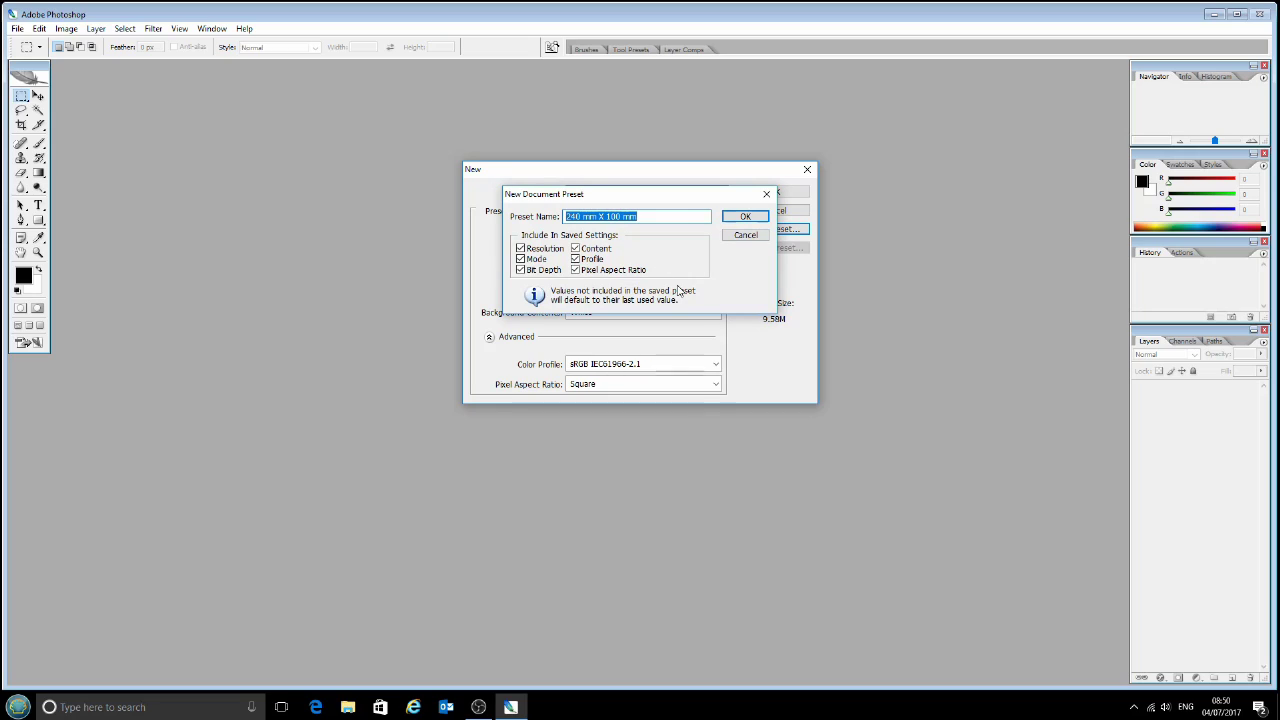
type("Mug Paper")
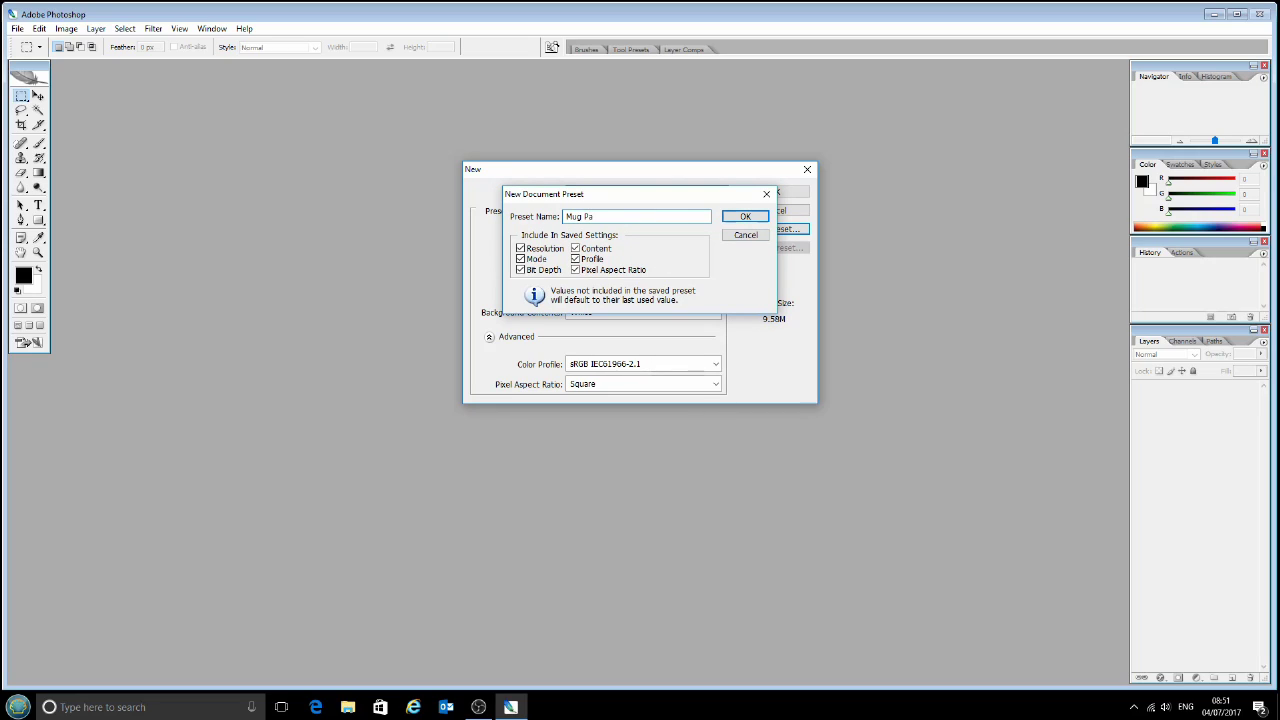
left_click(744, 217)
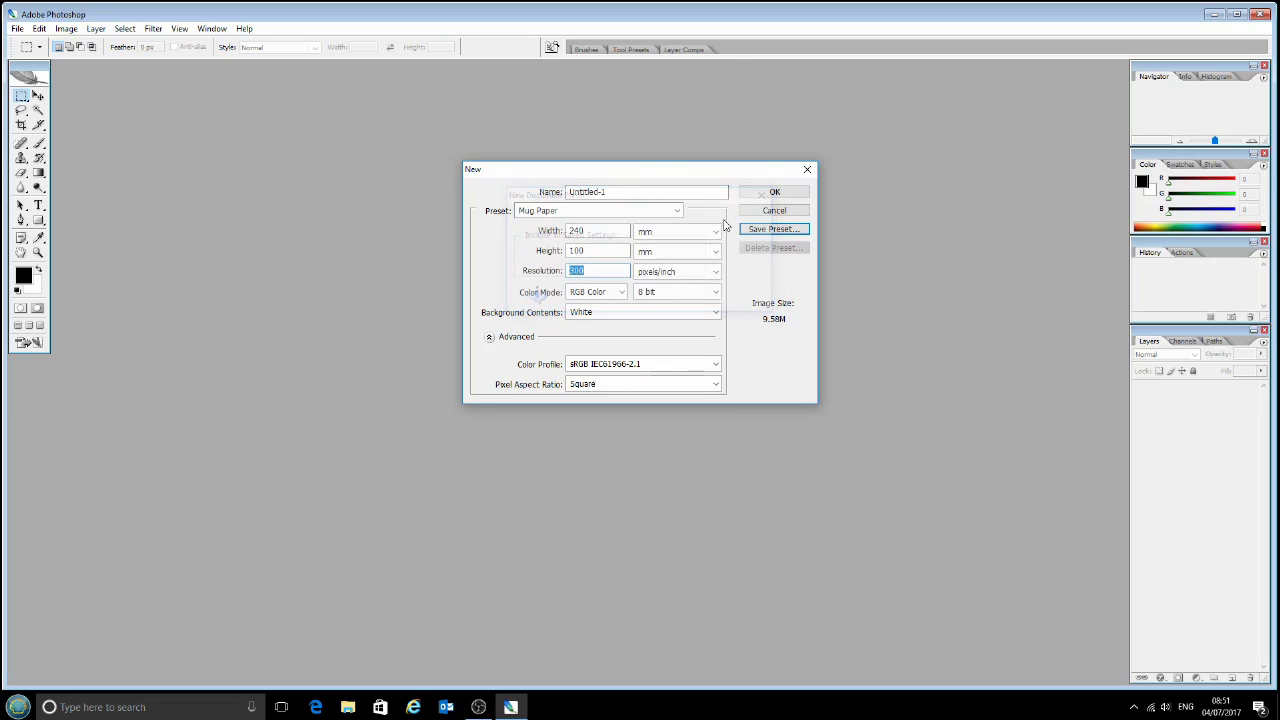
left_click(676, 212)
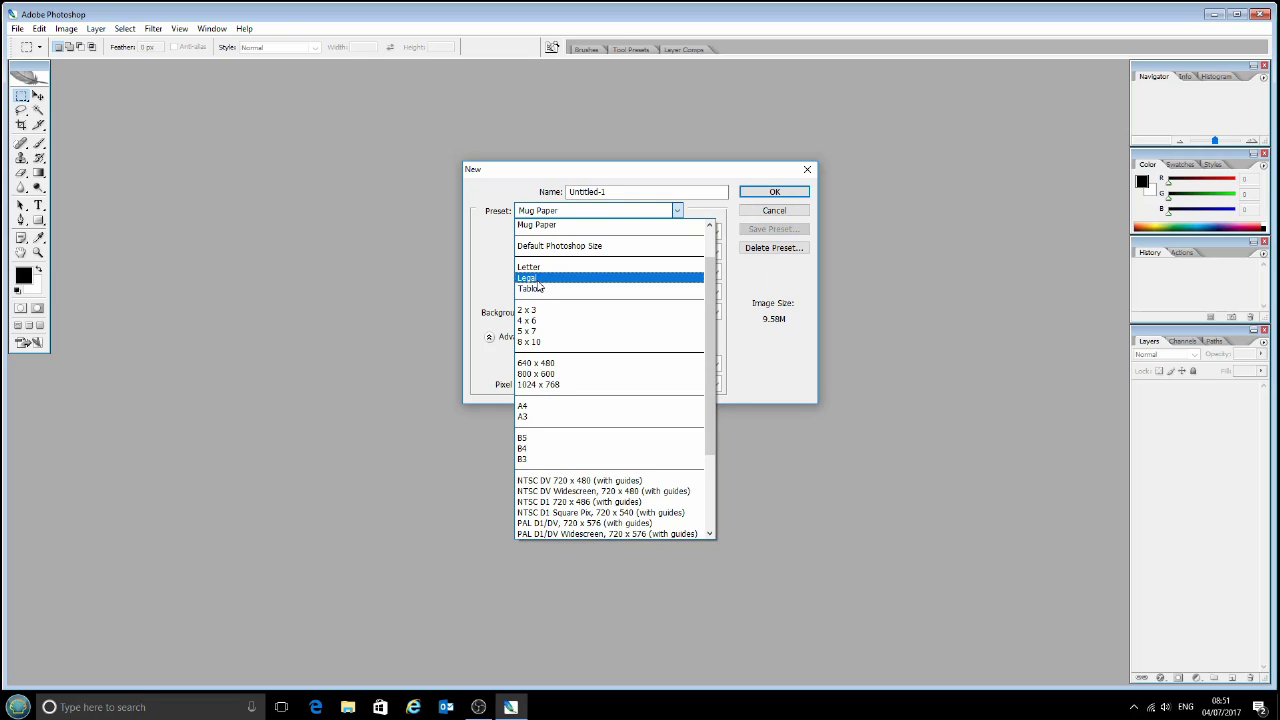
scroll(590, 275, "up", 1)
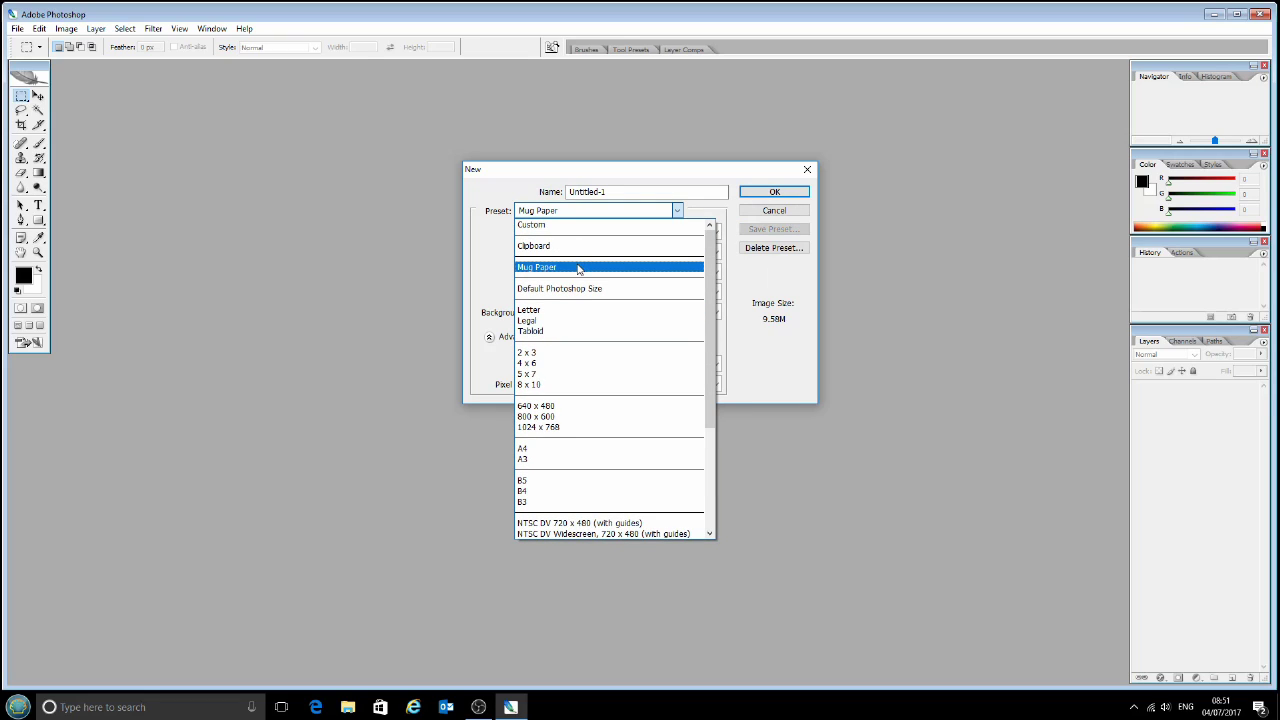
left_click(578, 267)
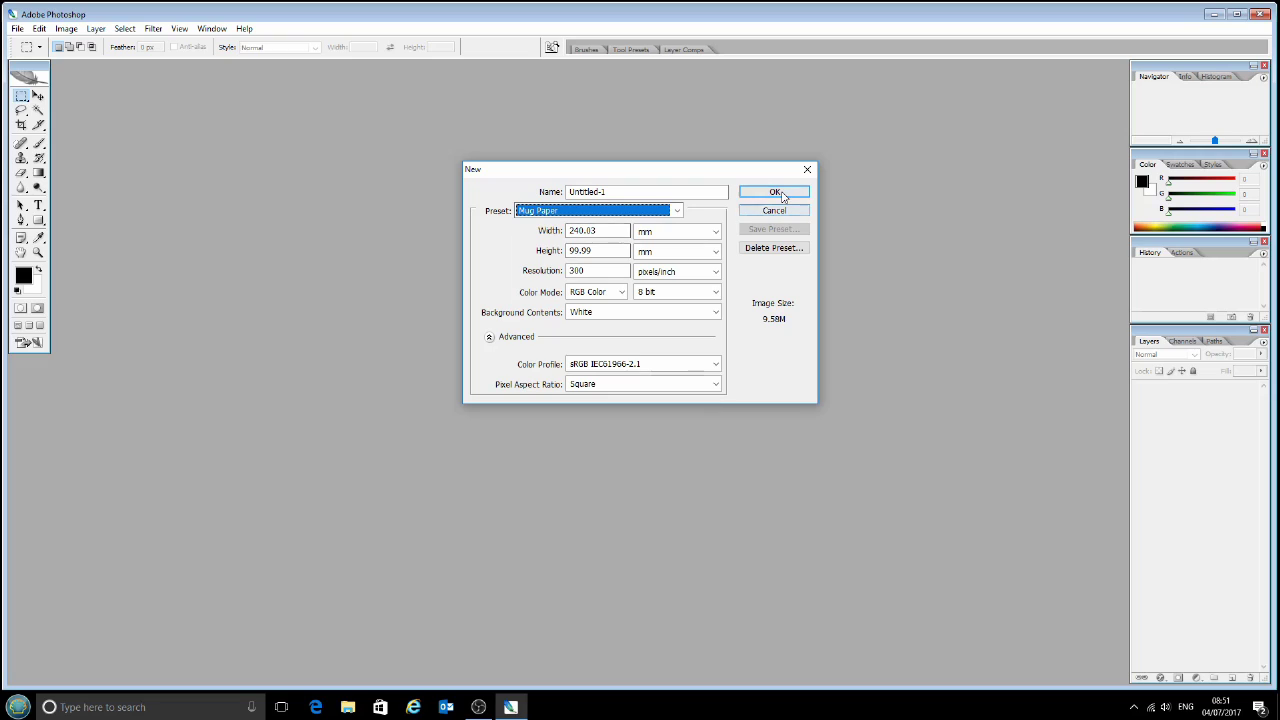
left_click(778, 194)
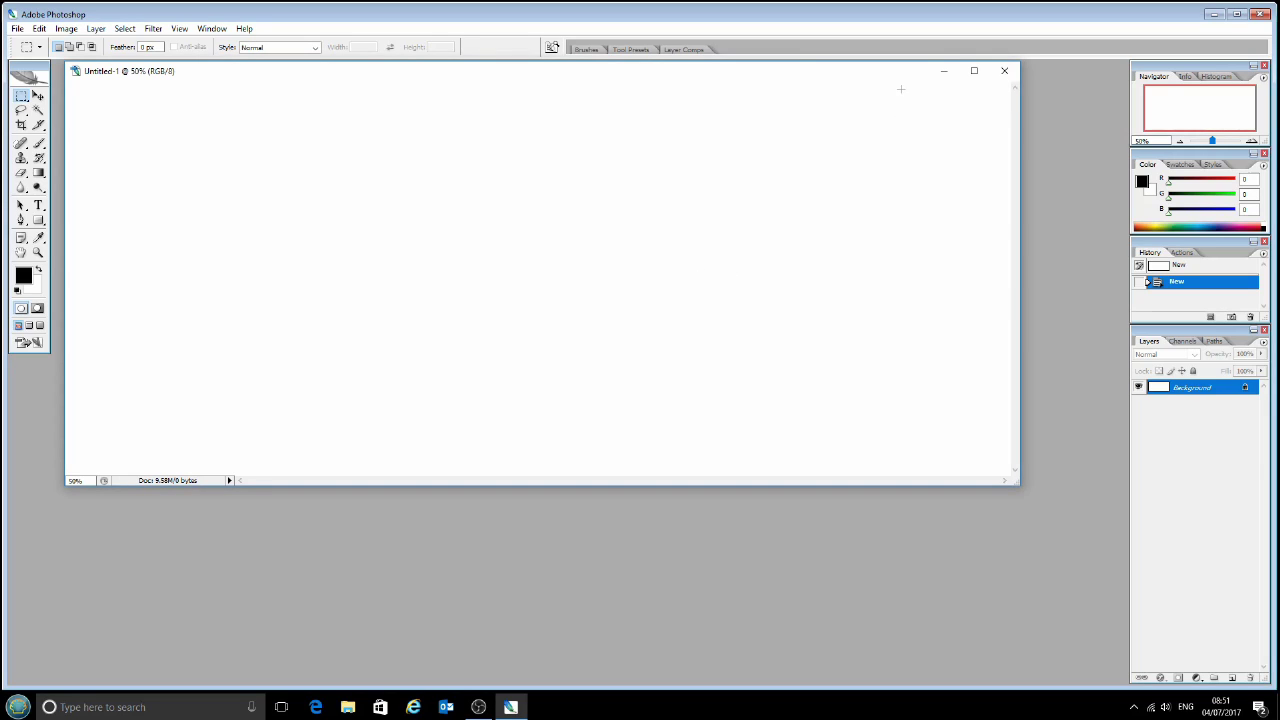
- Maximize the Untitled-1 document window to fill the workspace
left_click(974, 70)
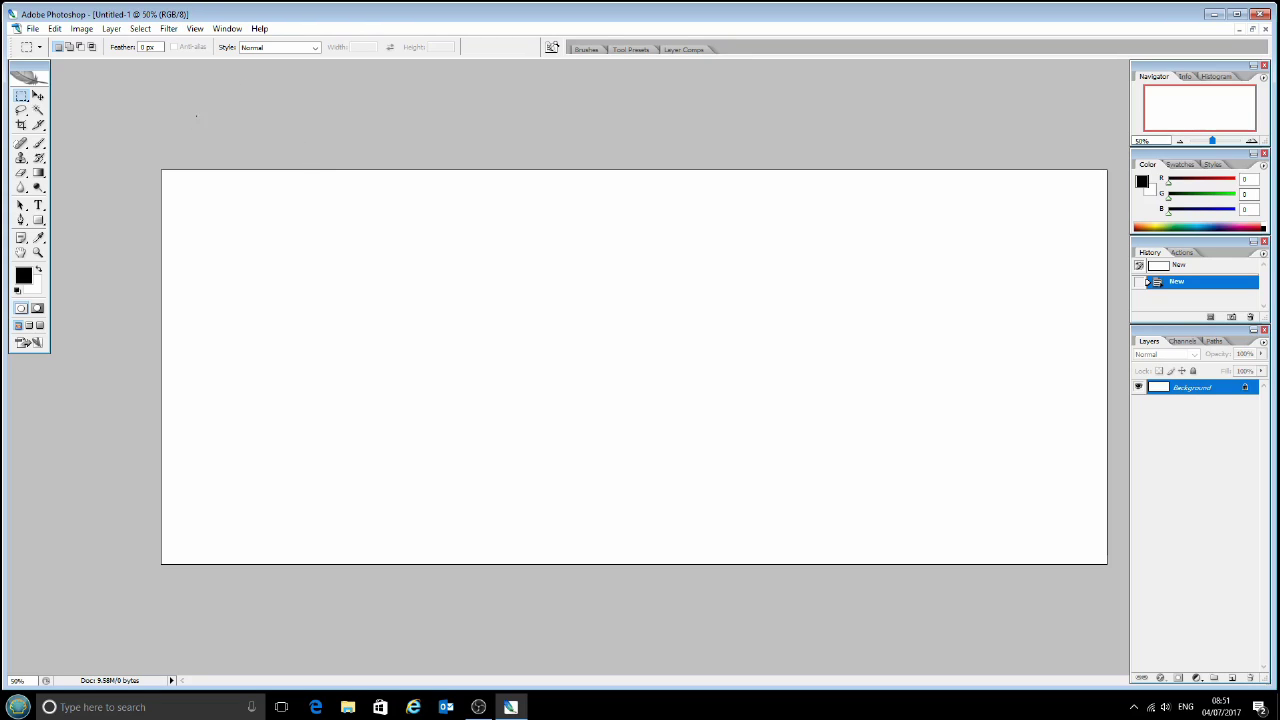
- Turn on rulers, drag a trial horizontal guide to mid-canvas, then undo it
left_click(196, 29)
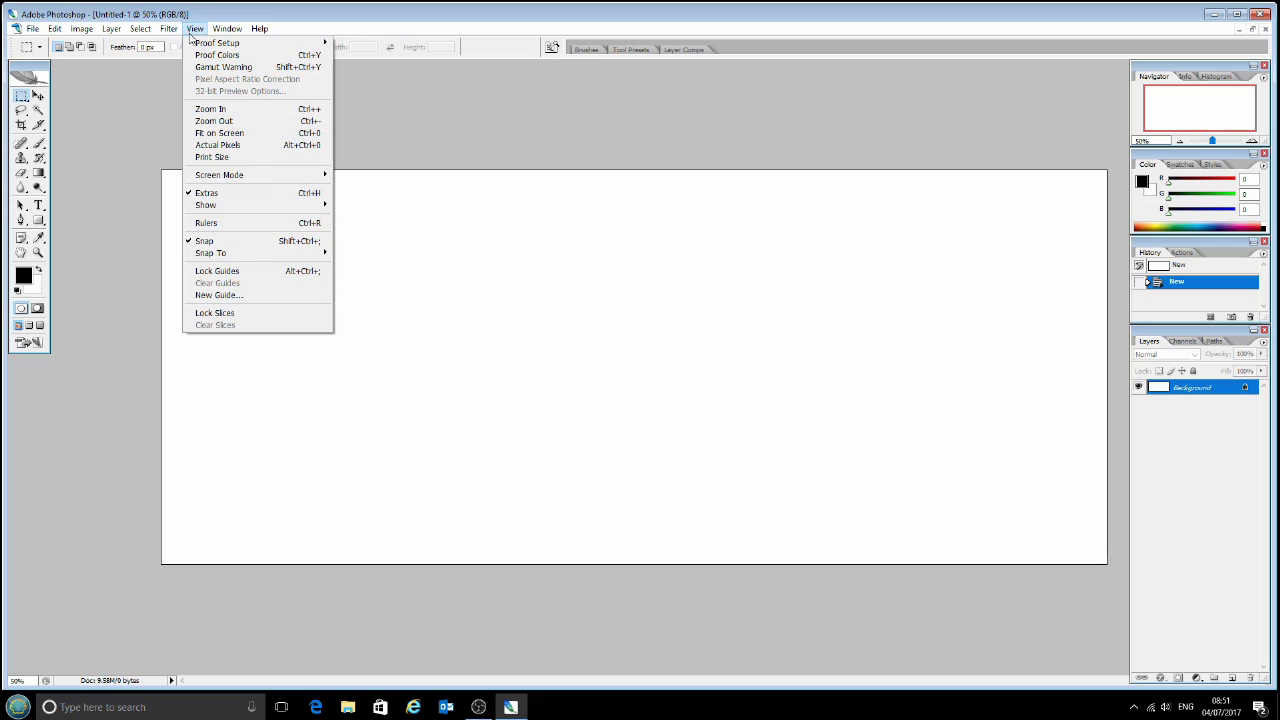
left_click(226, 224)
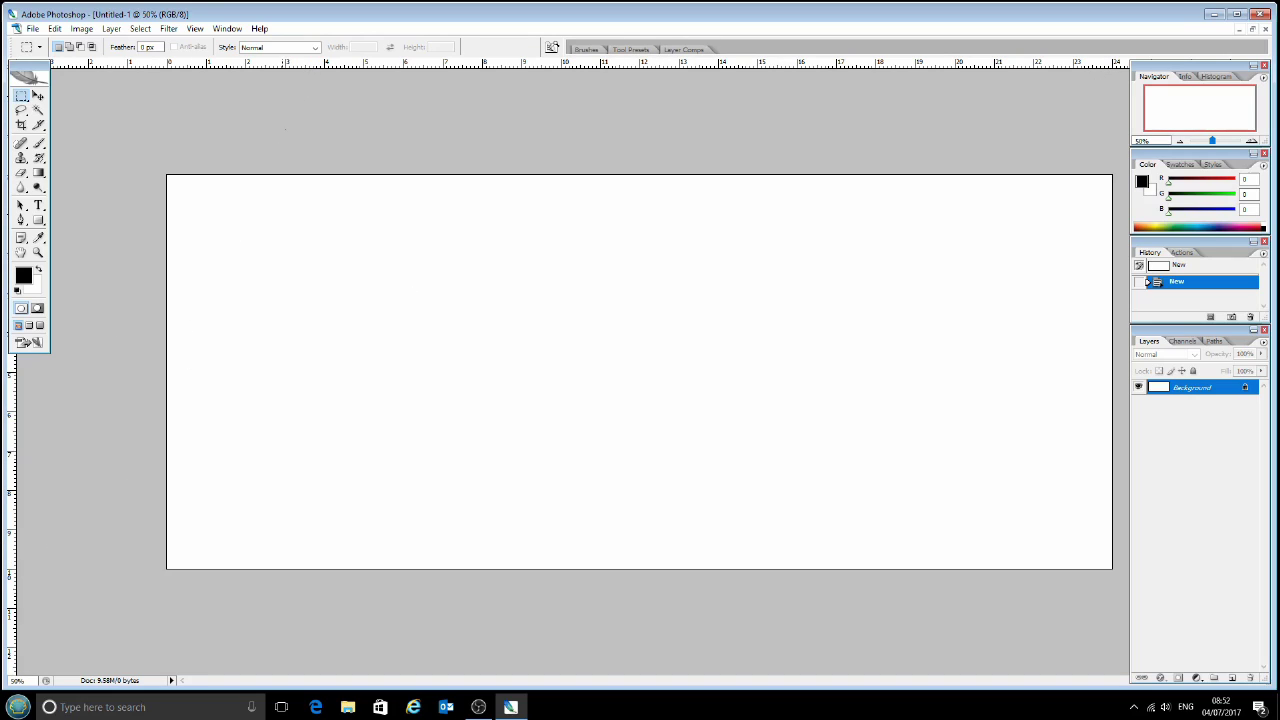
left_click(195, 28)
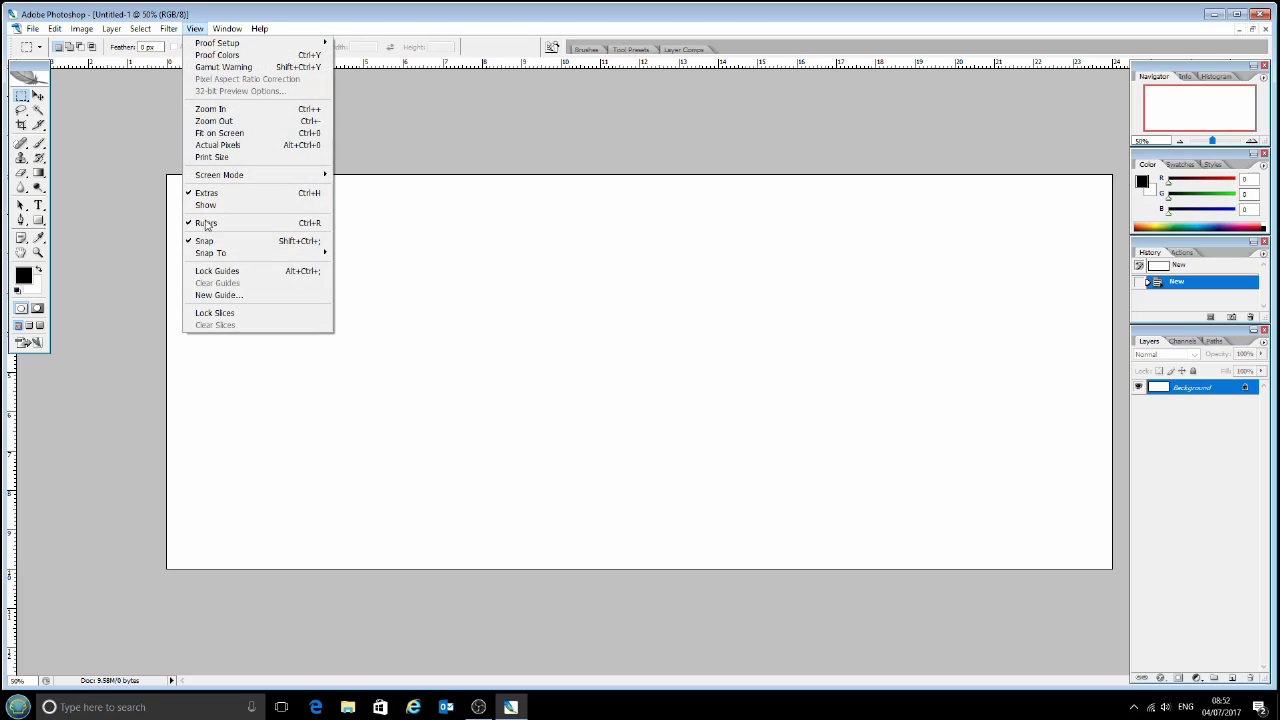
left_click(197, 29)
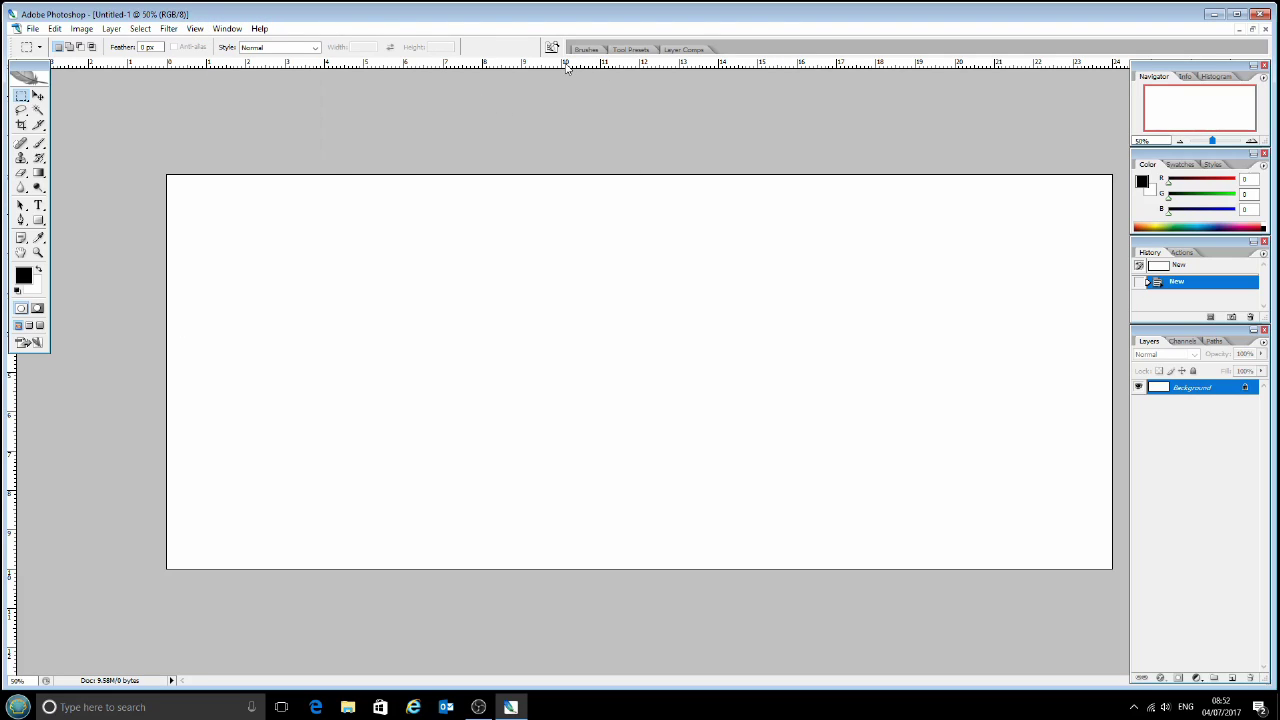
left_click_drag(566, 70, 567, 370)
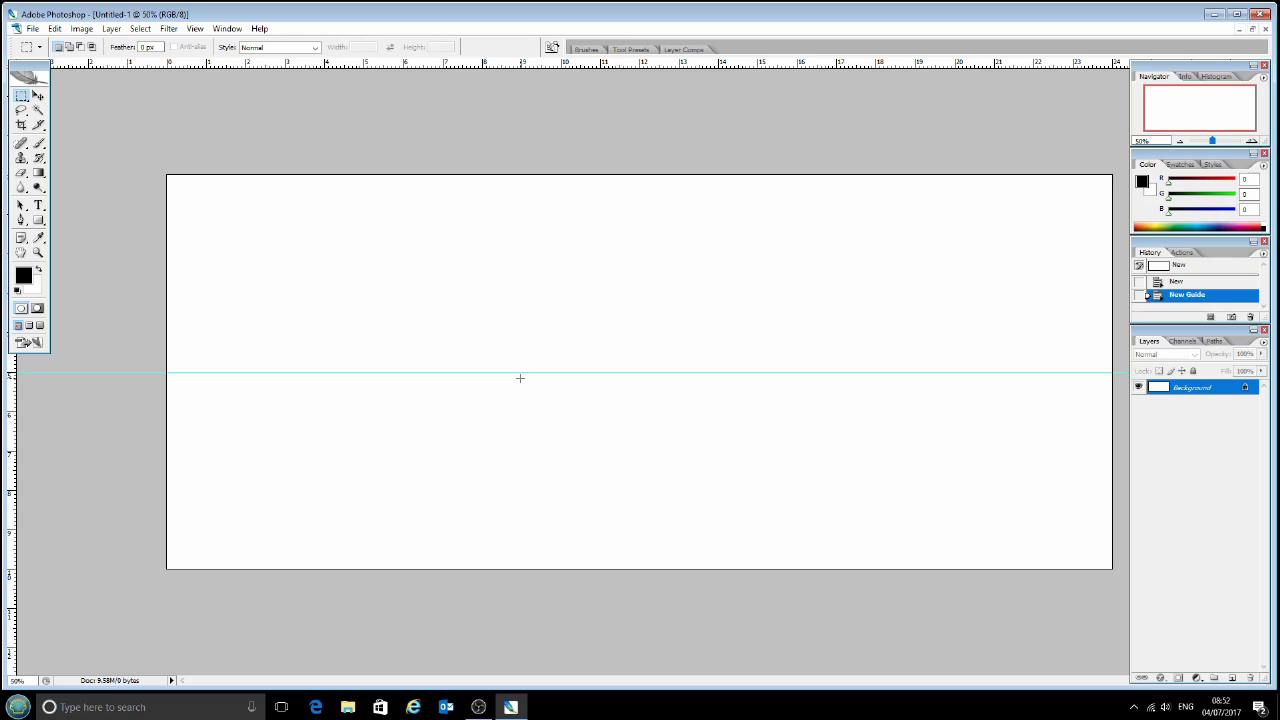
key("ctrl+z")
- Add a horizontal guide at exactly 5 cm with View > New Guide
left_click(195, 31)
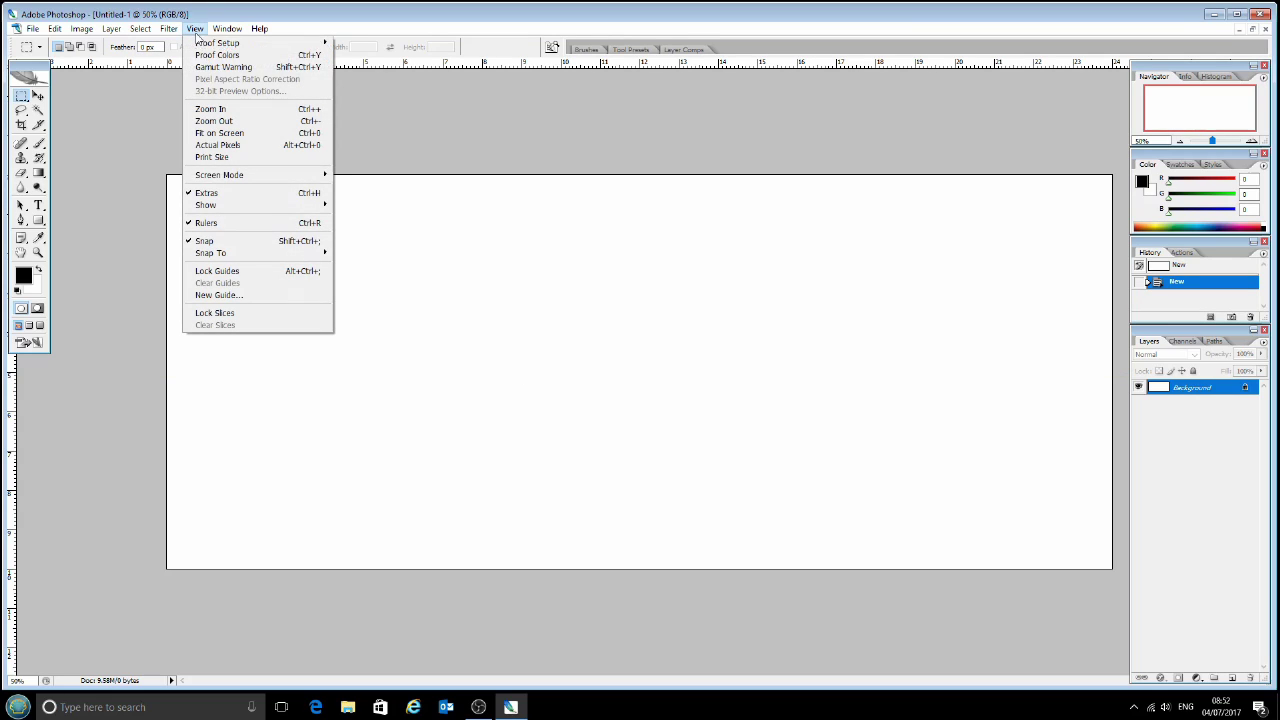
left_click(208, 295)
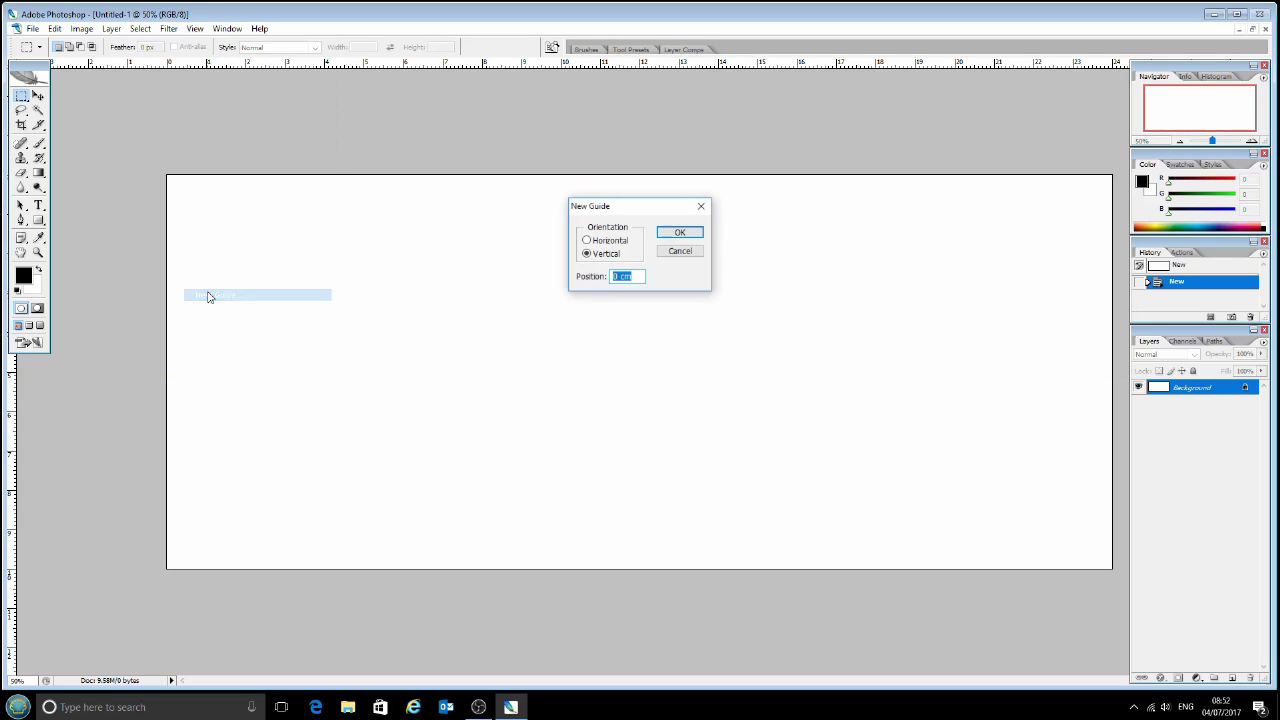
left_click(601, 244)
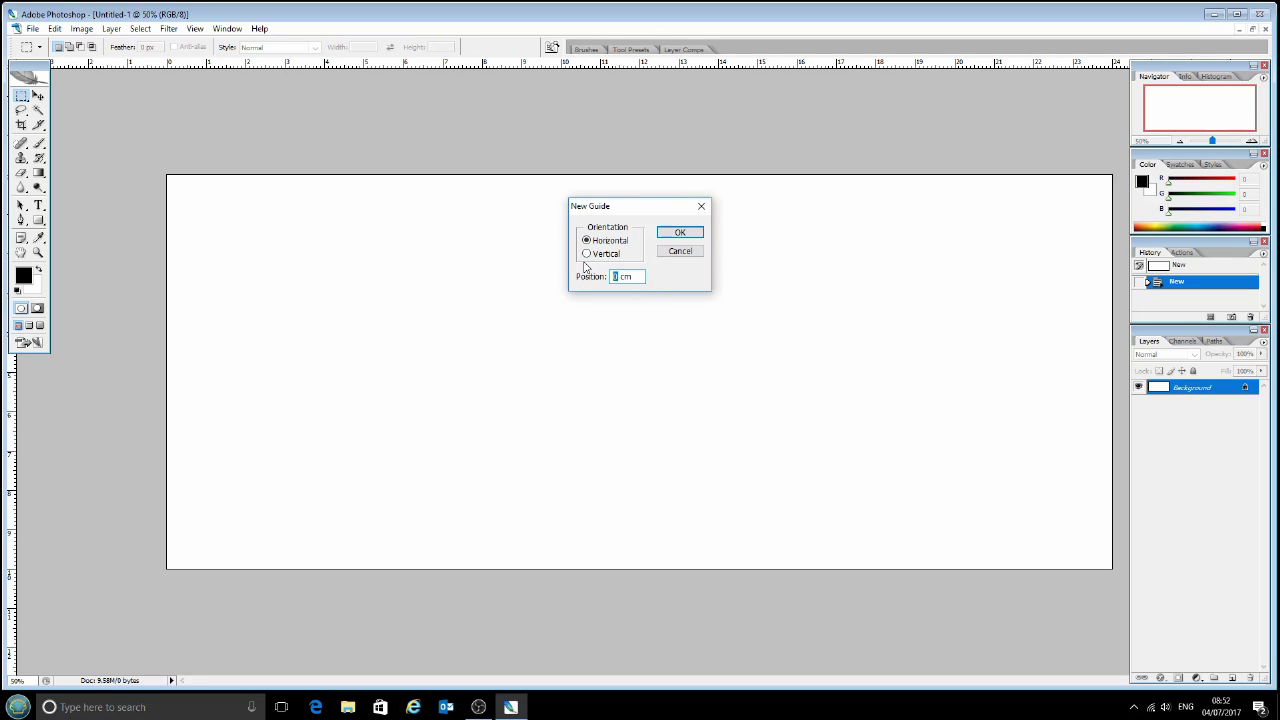
type("5")
left_click(681, 233)
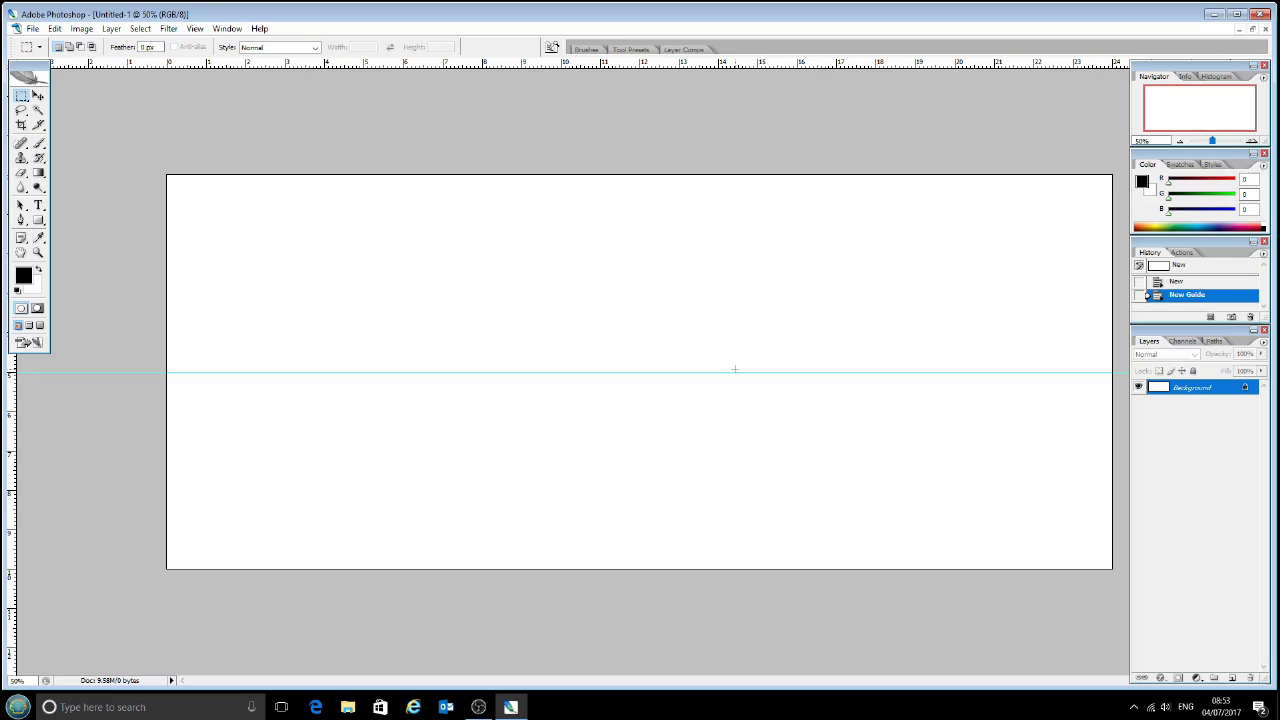
- Add vertical margin guides at 0.5 cm and 23.5 cm via New Guide
left_click(194, 28)
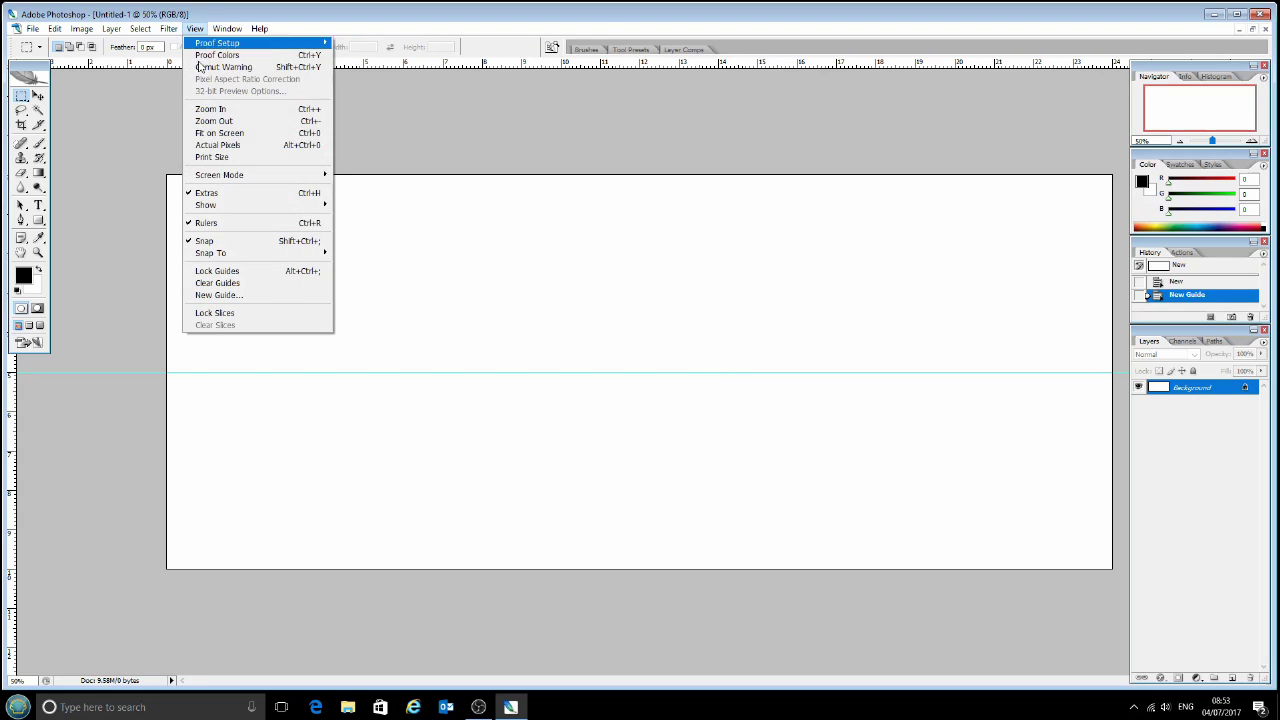
left_click(218, 295)
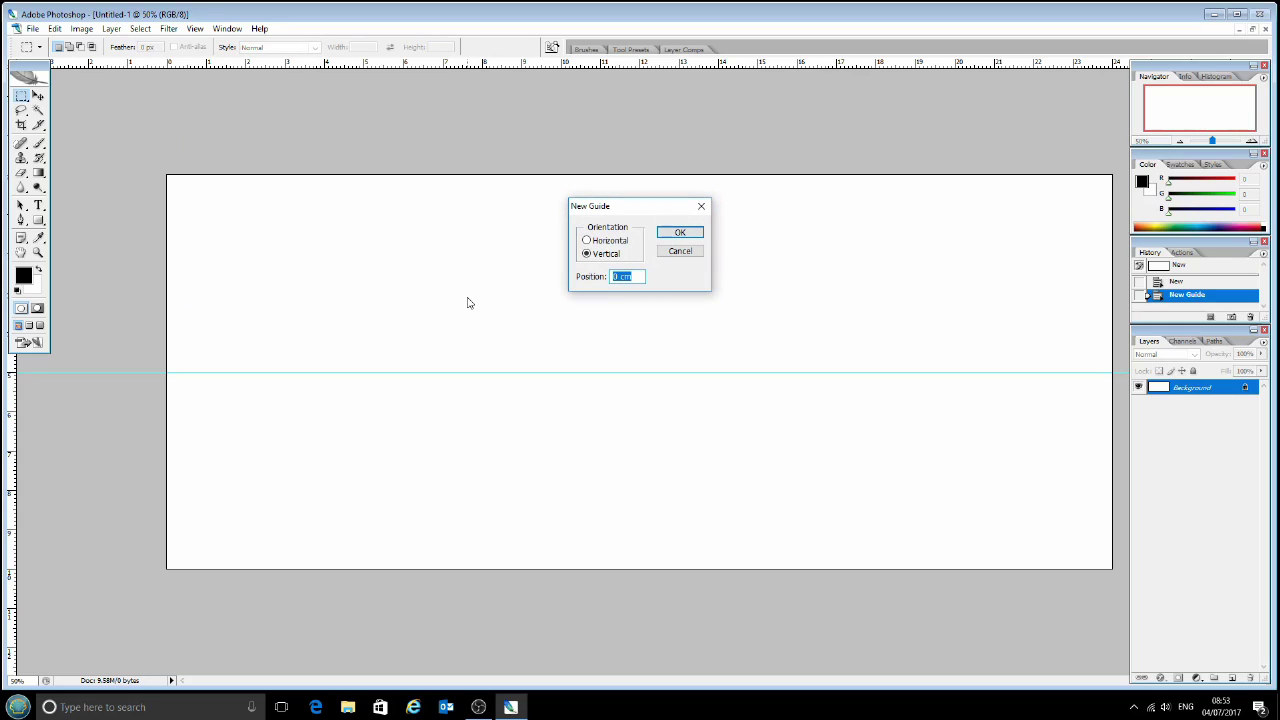
type("0.5")
left_click(676, 234)
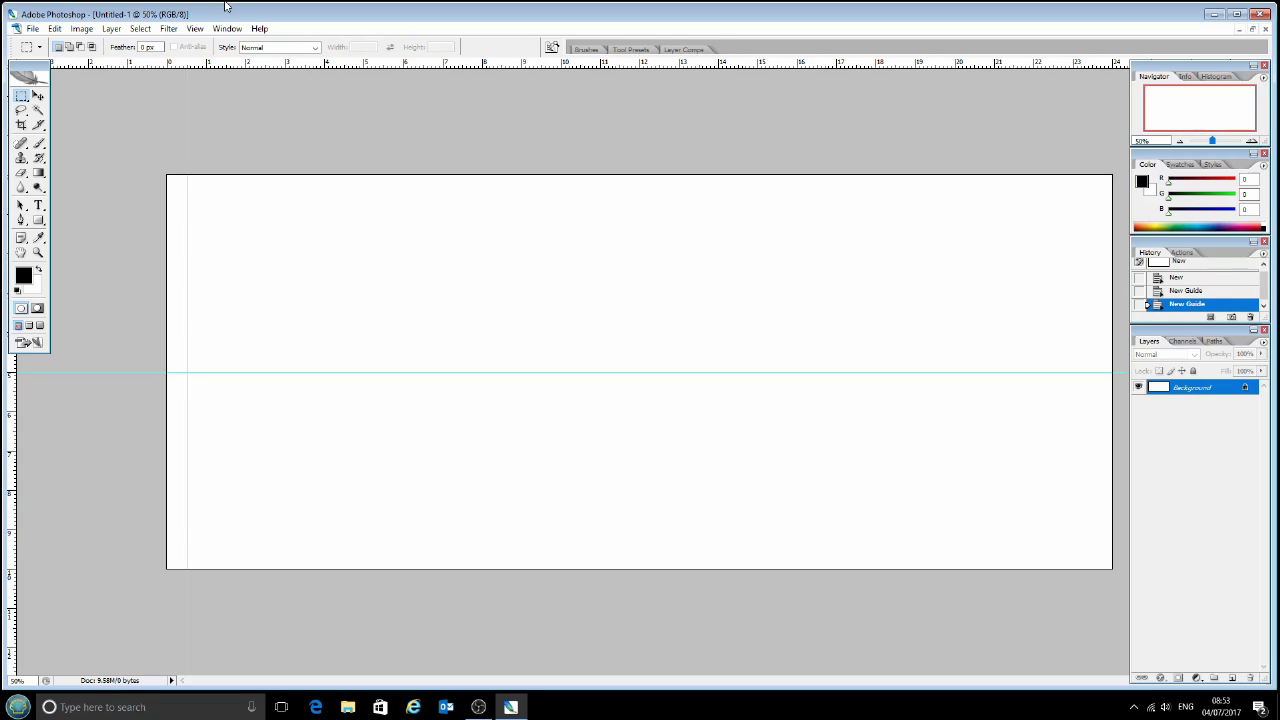
left_click(194, 28)
left_click(220, 295)
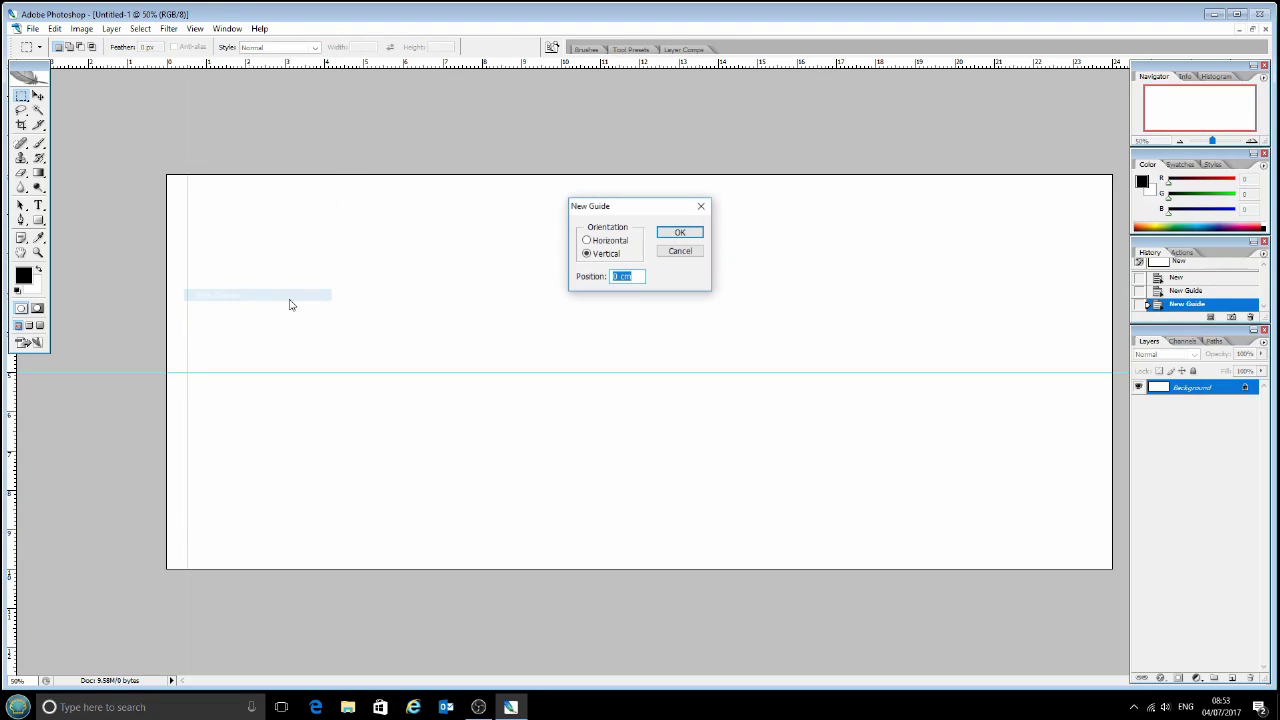
type("23.5")
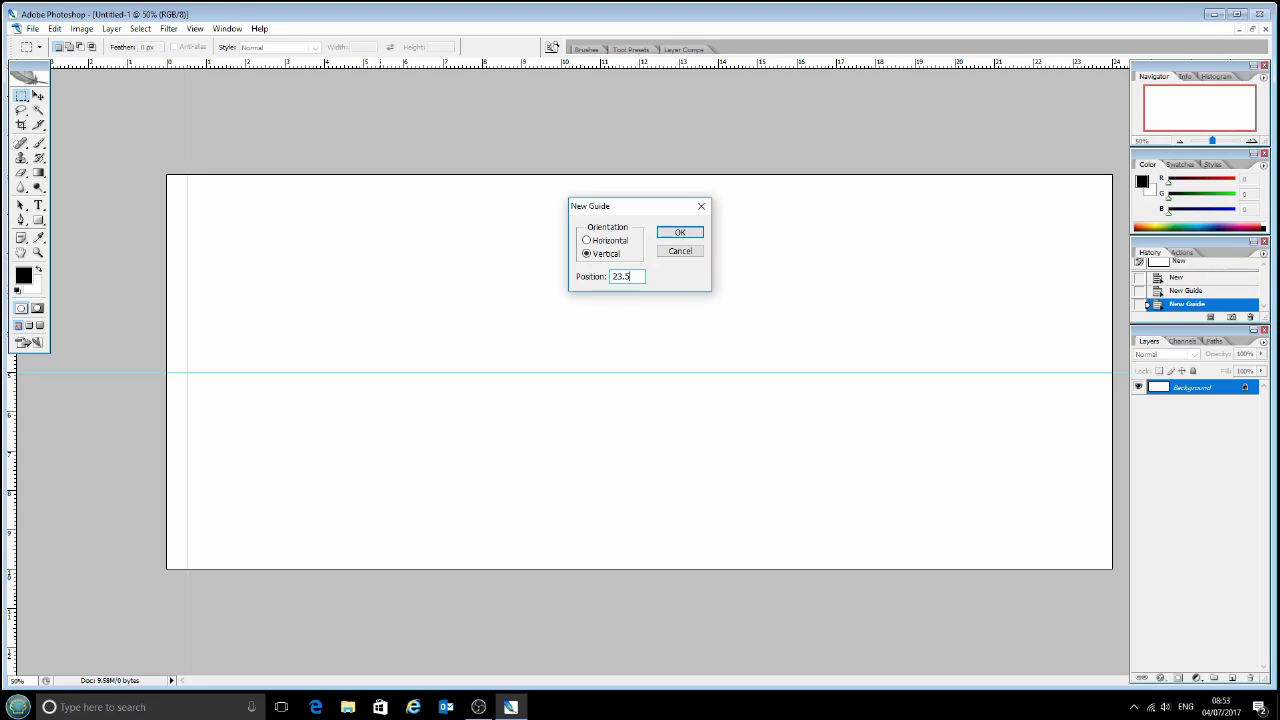
left_click(680, 236)
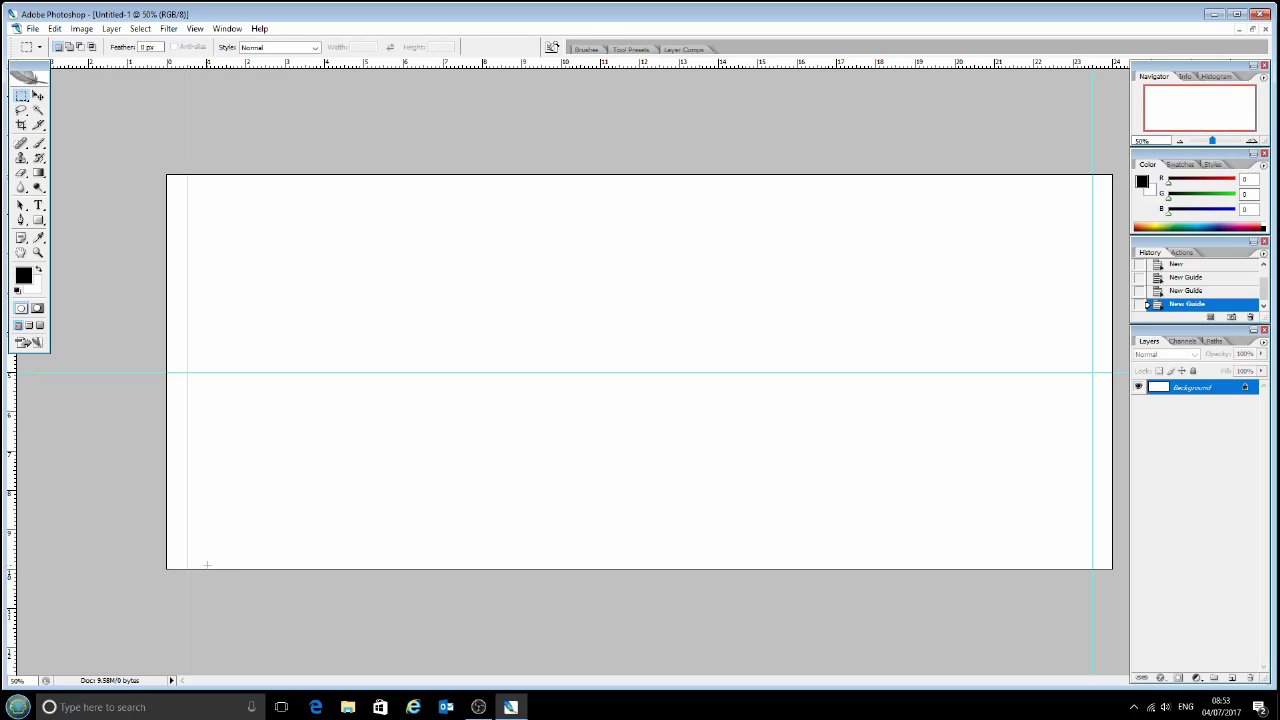
- Add a horizontal top-margin guide at 0.5 cm
left_click(195, 28)
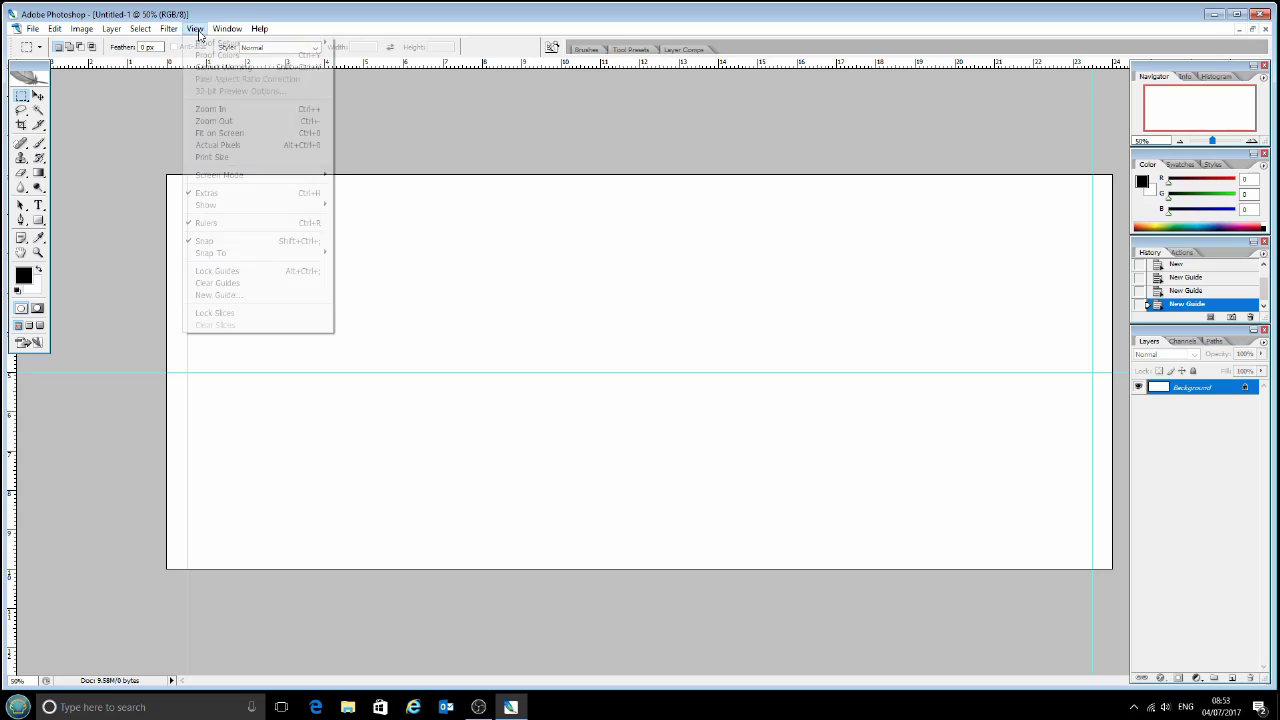
left_click(232, 297)
left_click(606, 242)
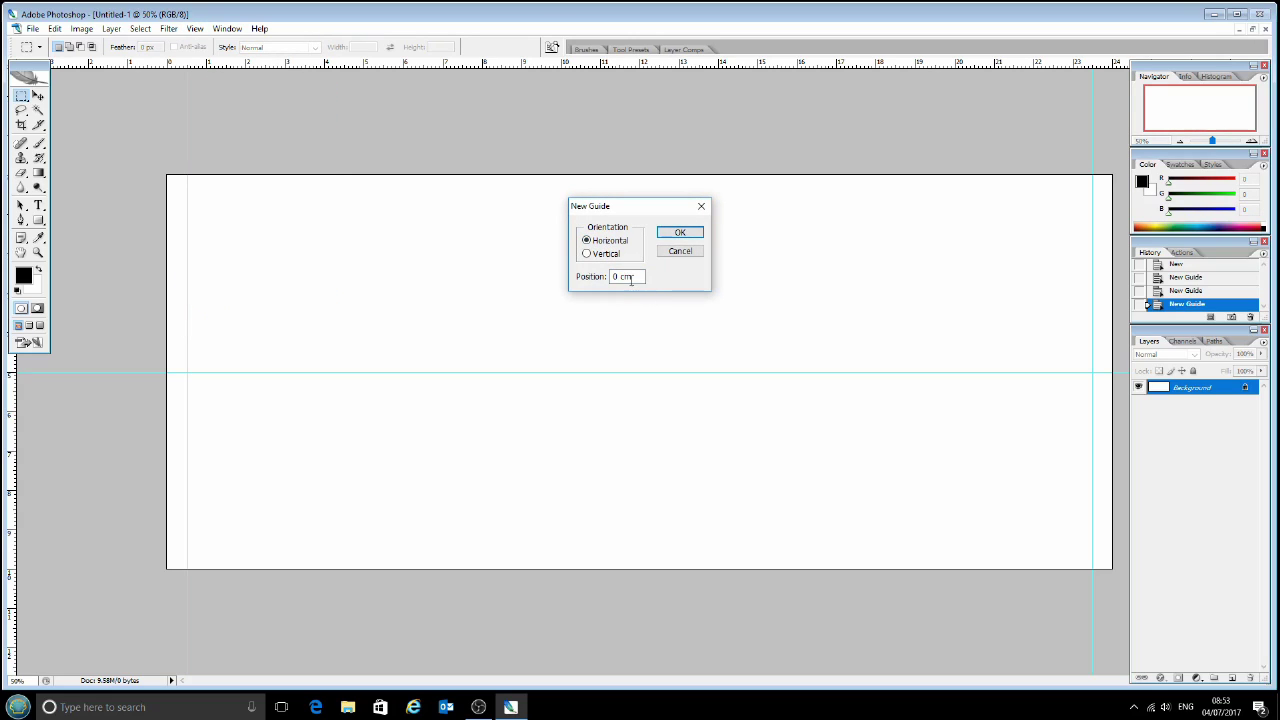
left_click_drag(631, 279, 570, 283)
type("0.5")
left_click(680, 232)
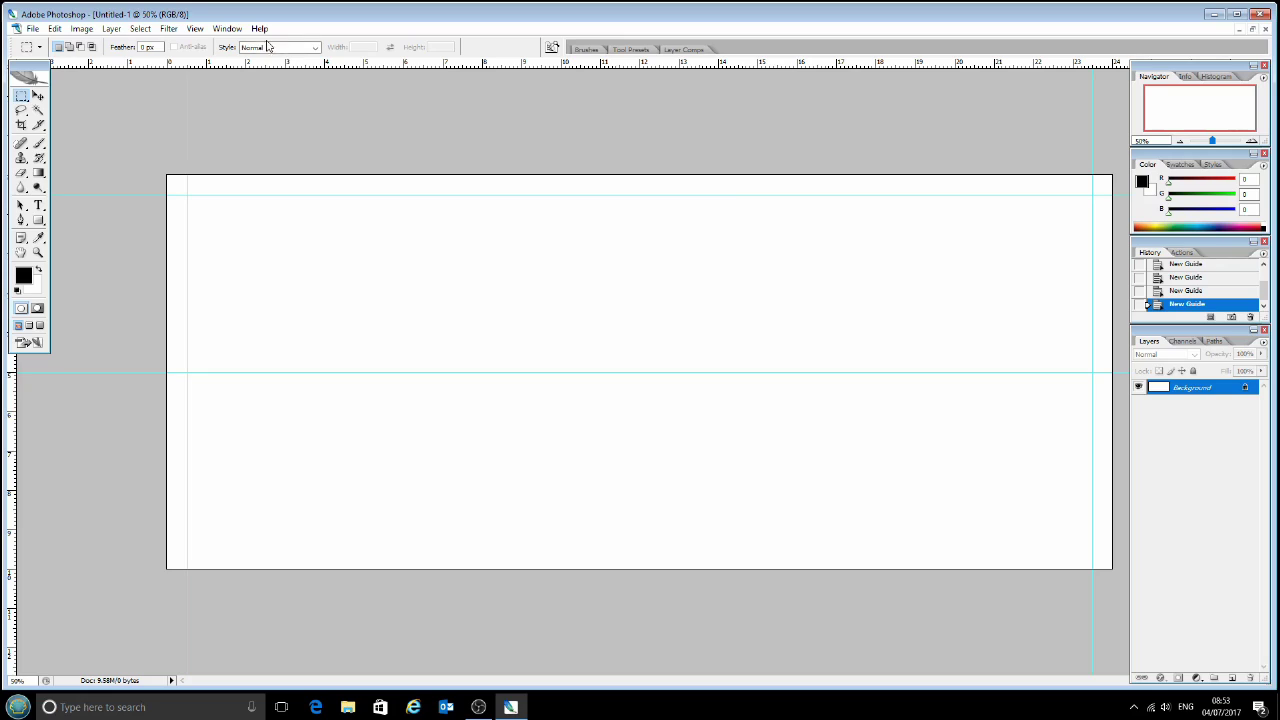
- Add a horizontal bottom-margin guide at 9.5 cm
left_click(195, 28)
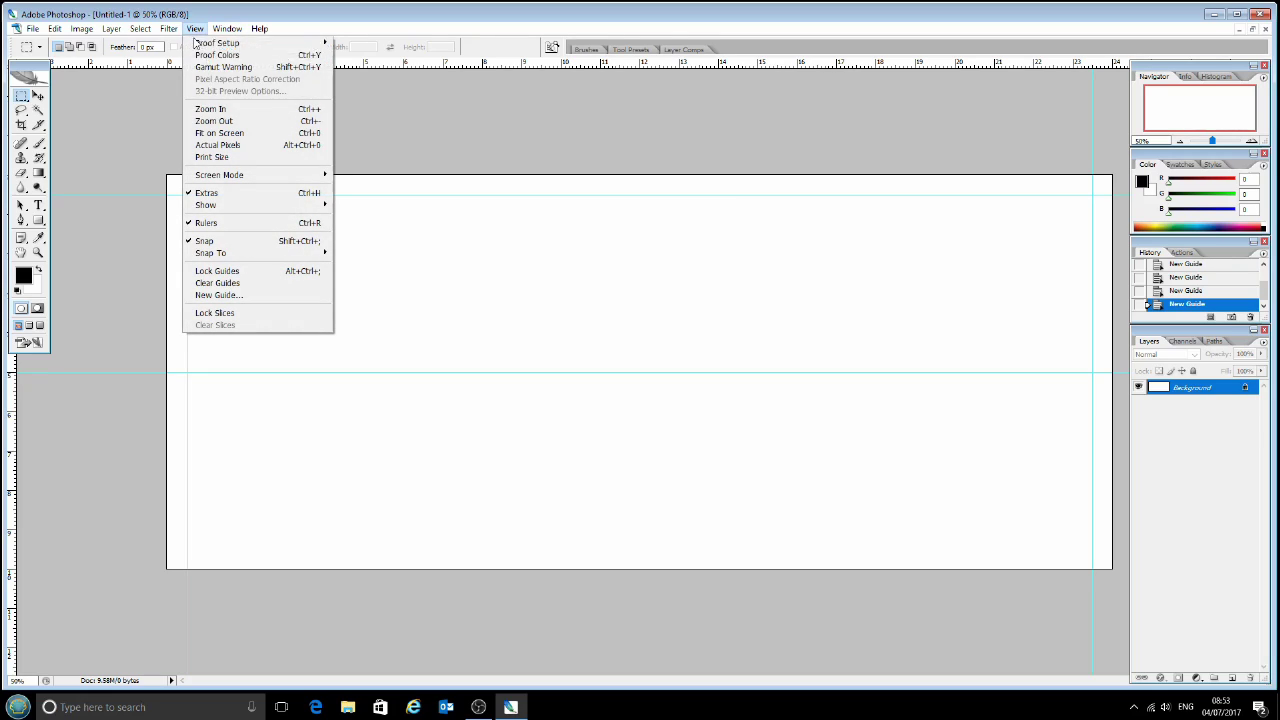
left_click(204, 295)
left_click(587, 240)
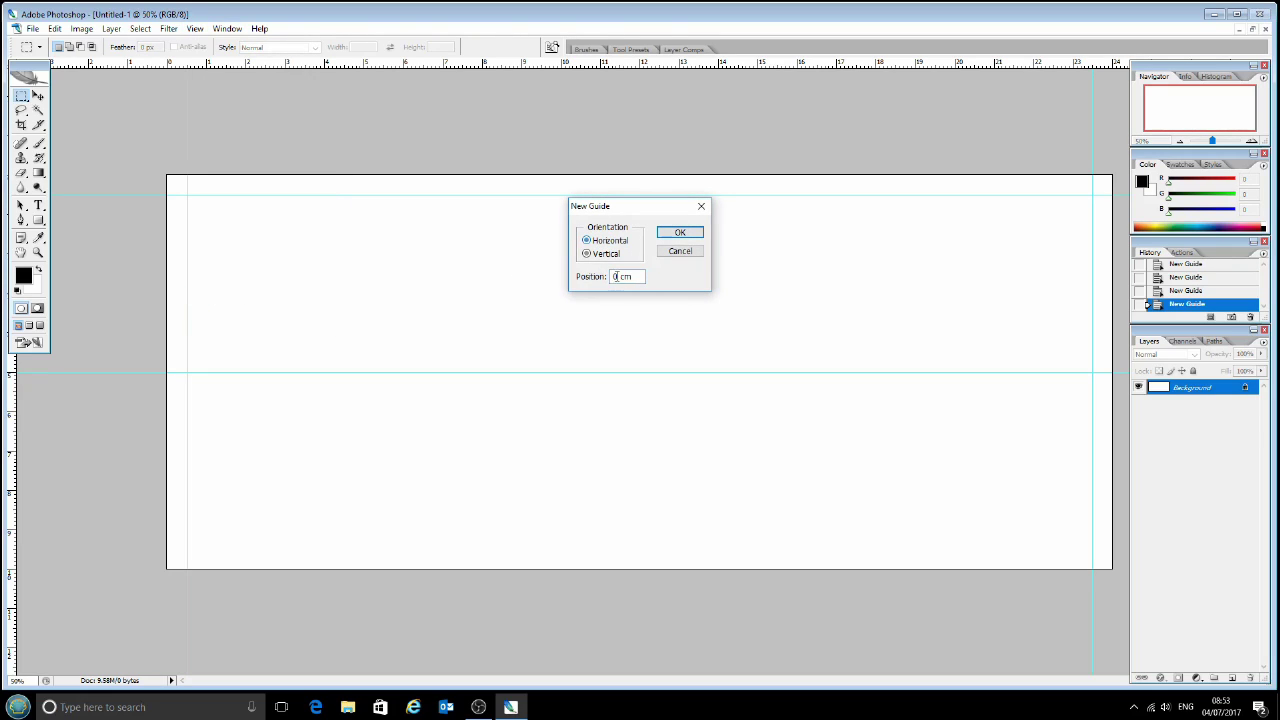
left_click_drag(632, 279, 594, 284)
type("9.5")
left_click(672, 232)
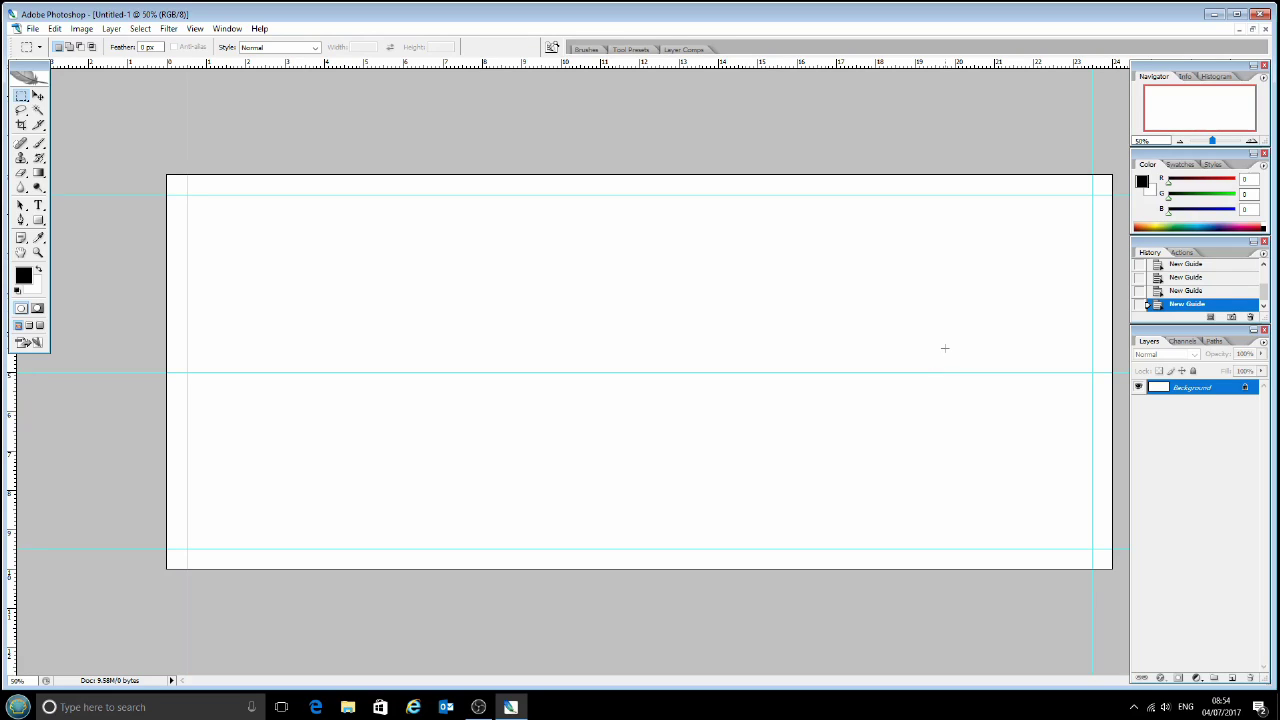
left_click(196, 29)
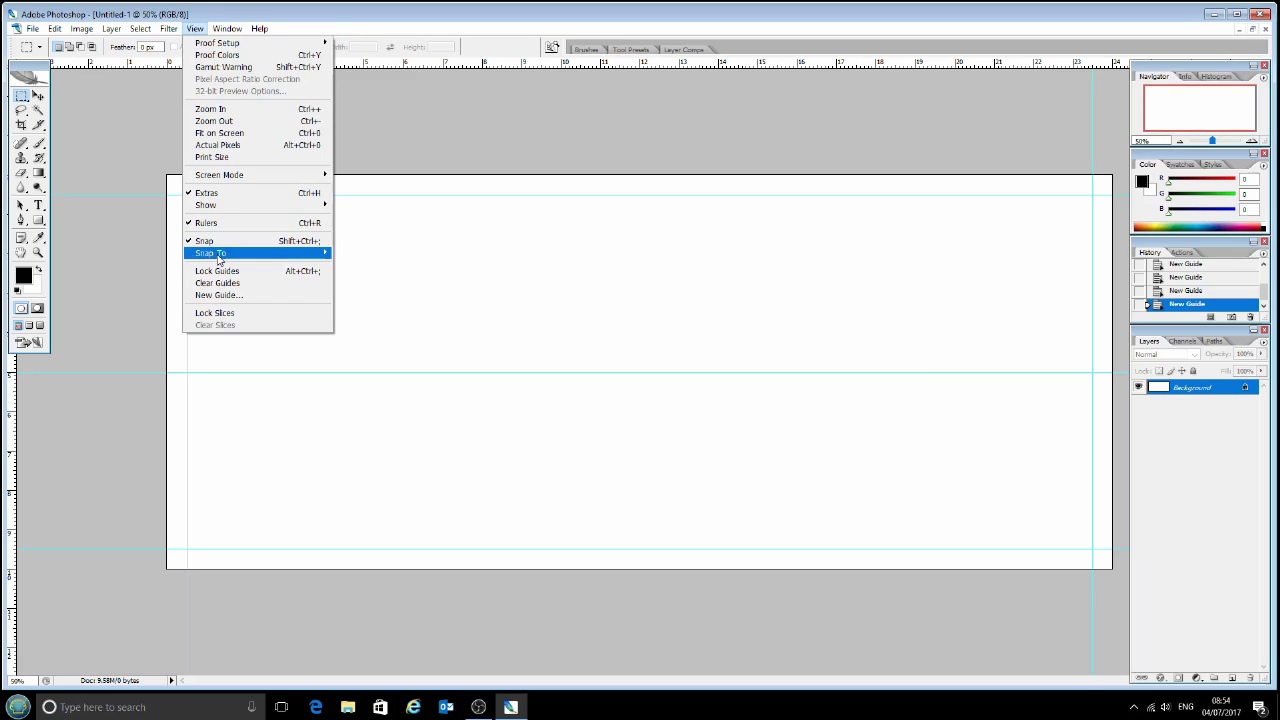
- Add vertical guides at 12 cm for the centre, plus 5.7 cm and 18.3 cm for faces
left_click(216, 296)
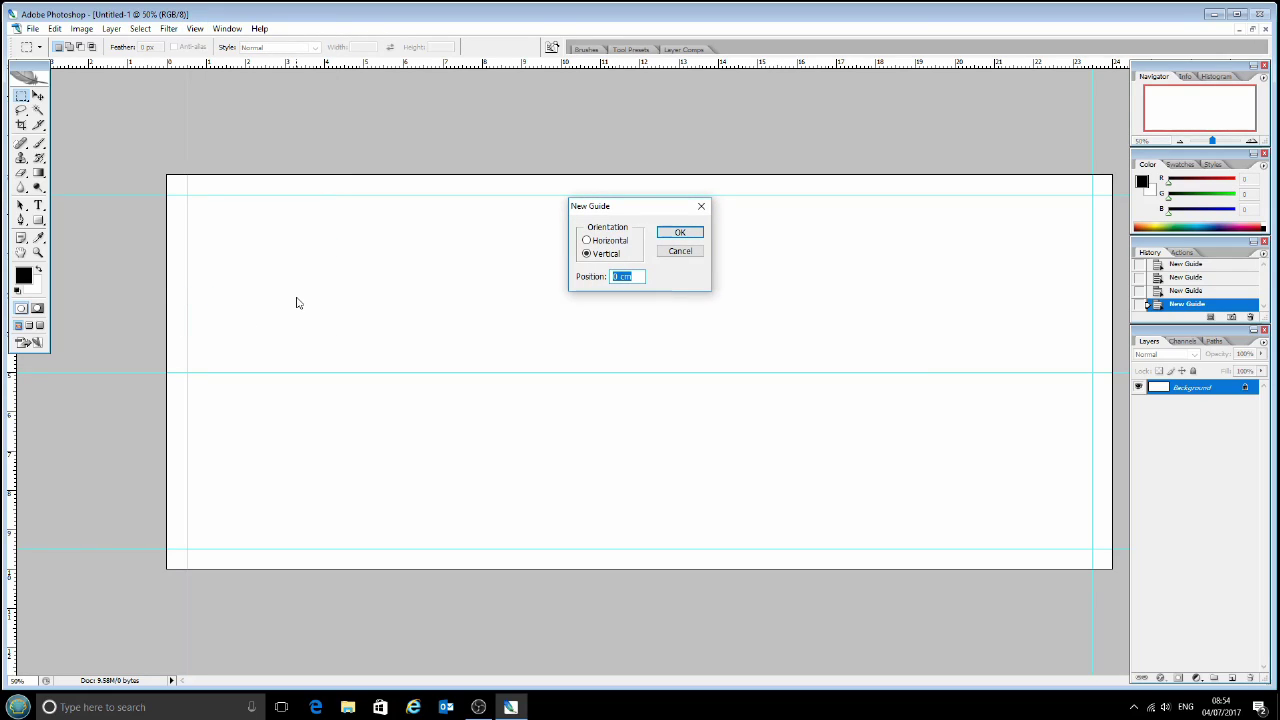
type("12")
left_click(667, 237)
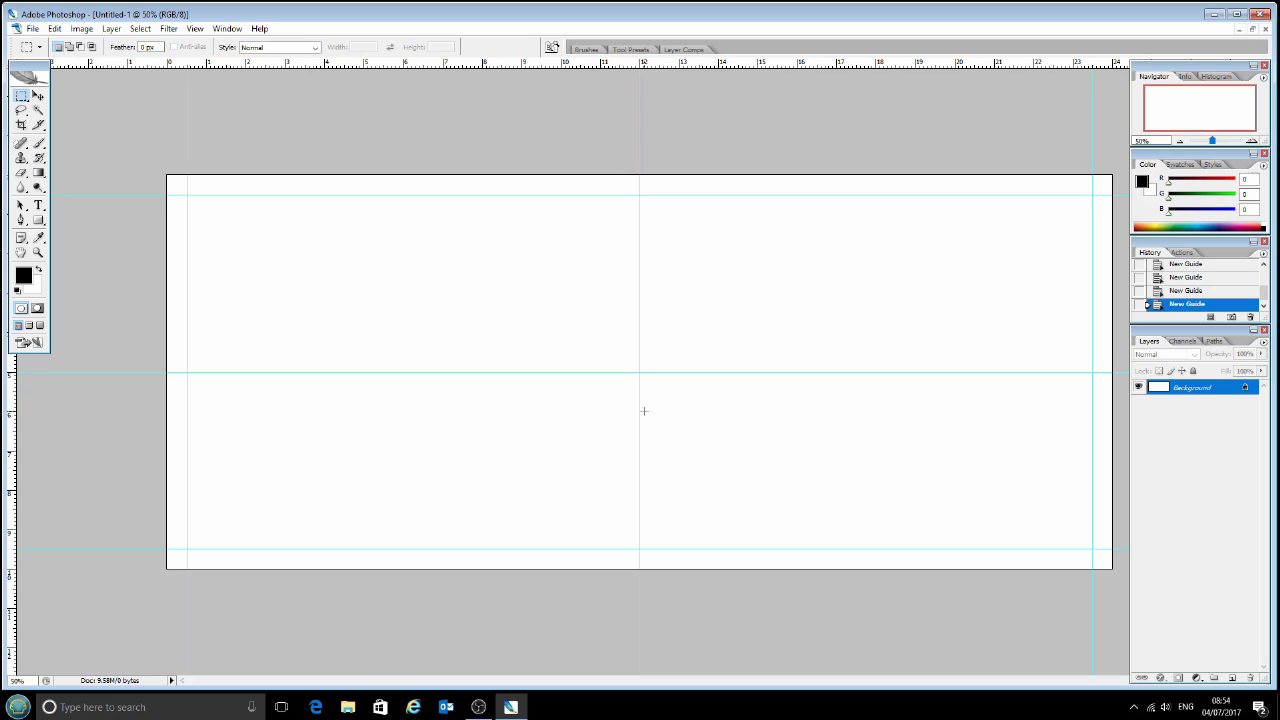
left_click(195, 28)
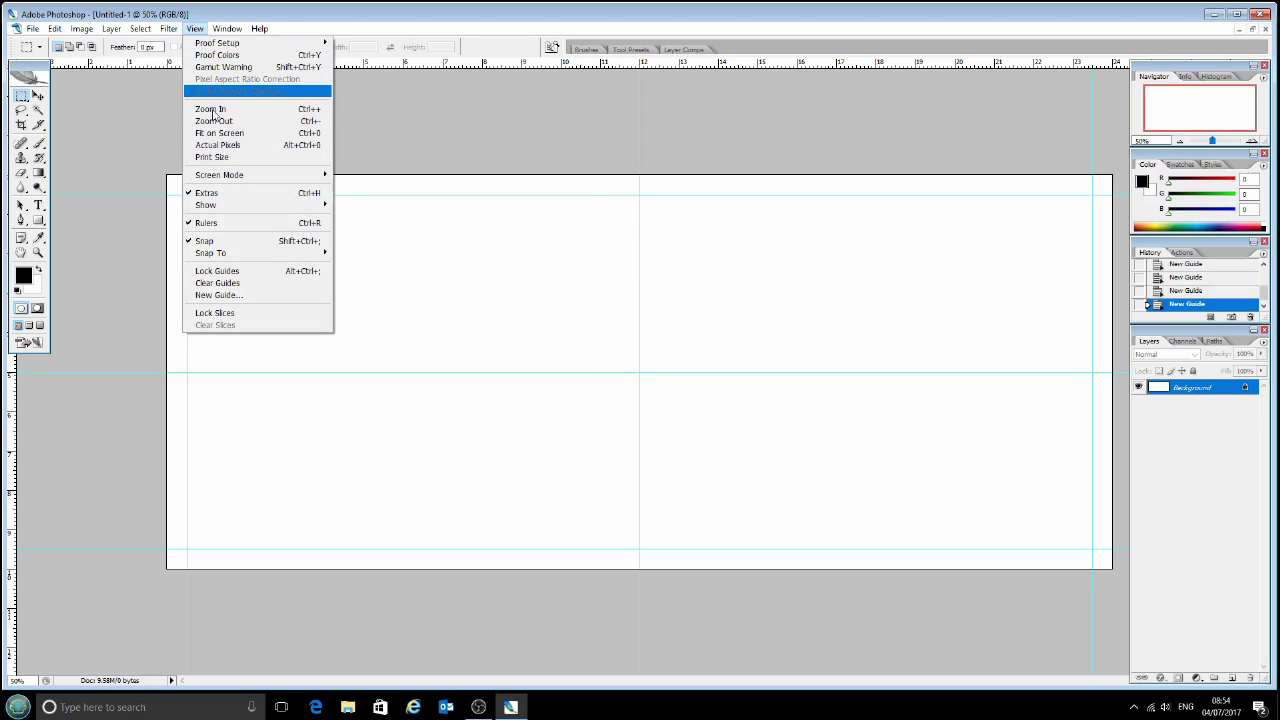
left_click(218, 295)
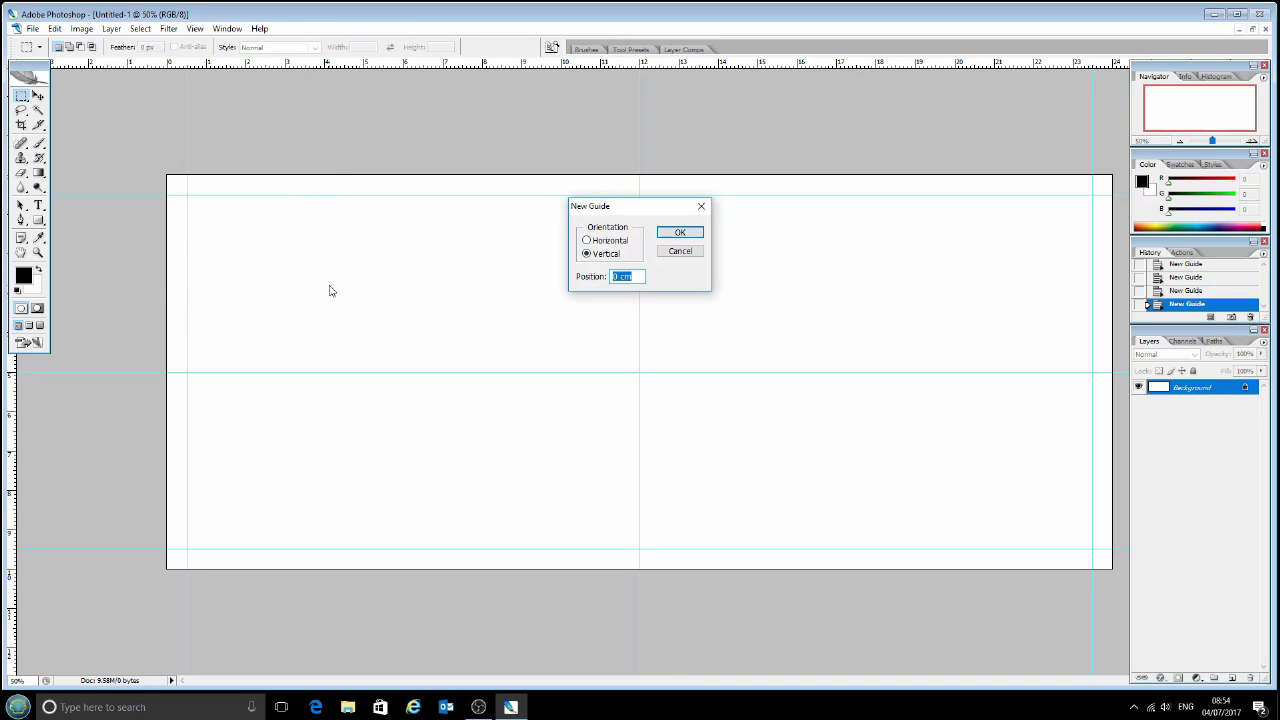
type("5.7")
left_click(677, 233)
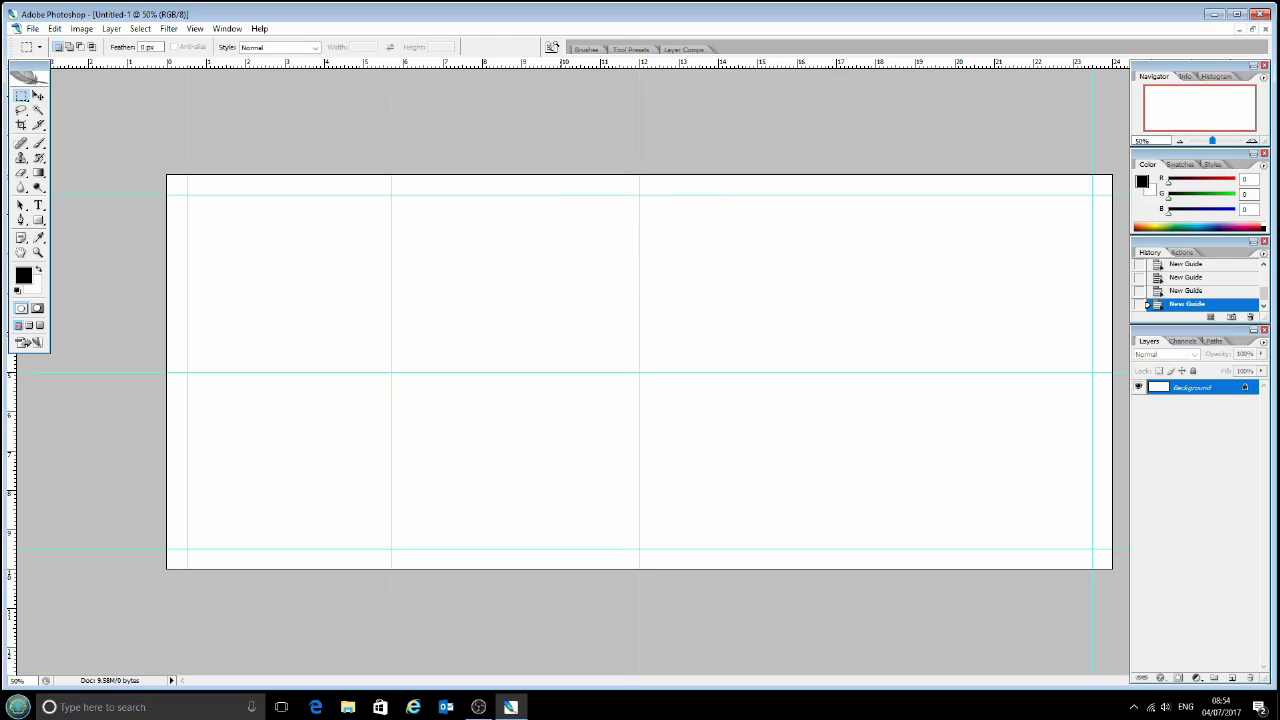
left_click(194, 29)
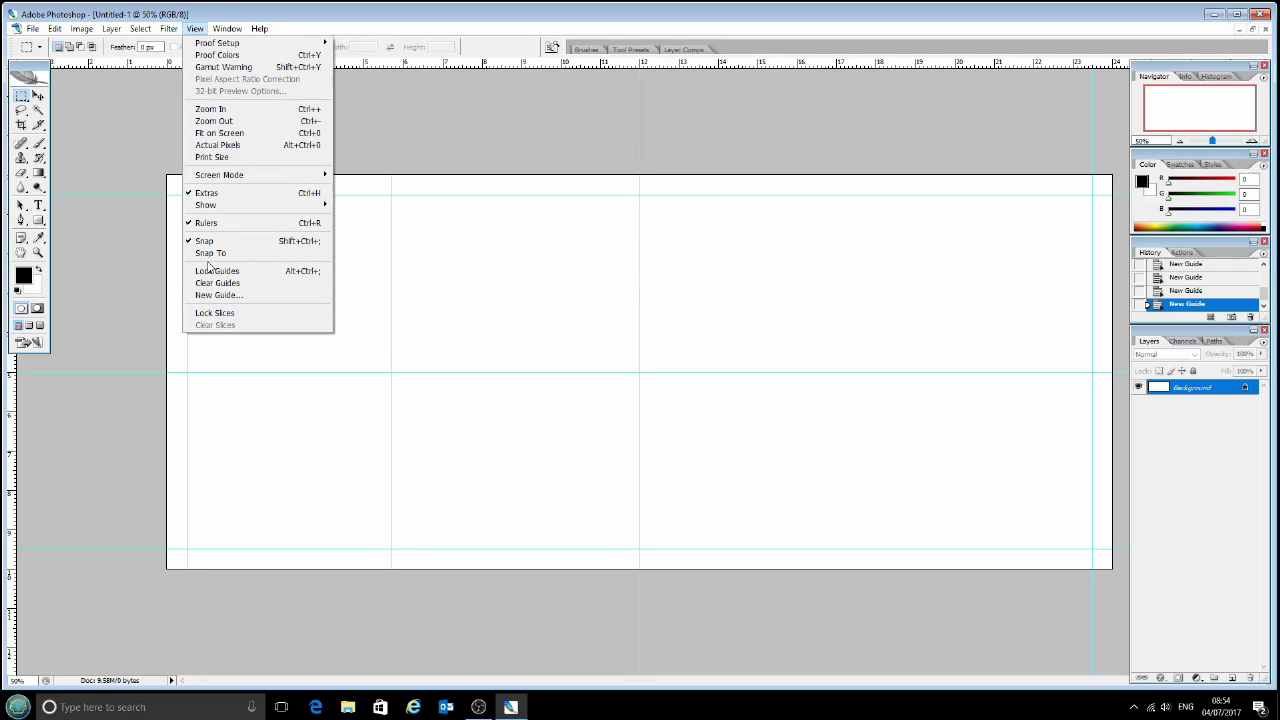
left_click(209, 295)
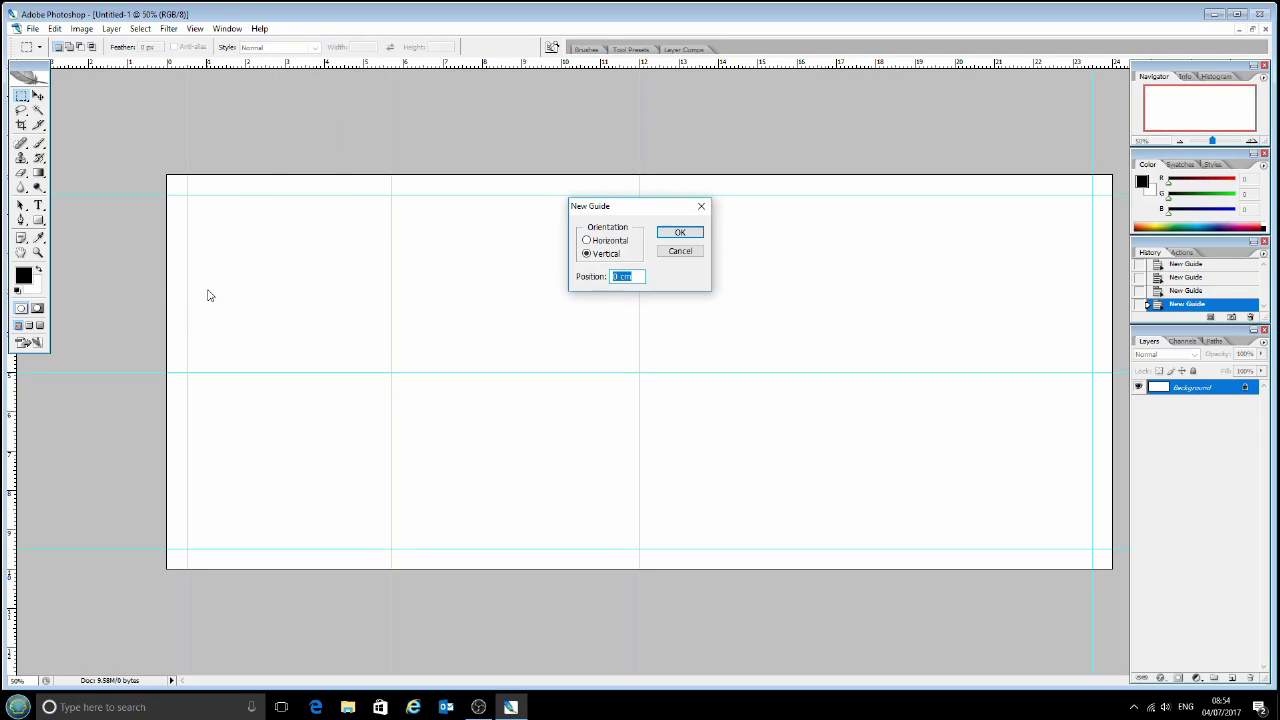
type("18.3")
left_click(680, 236)
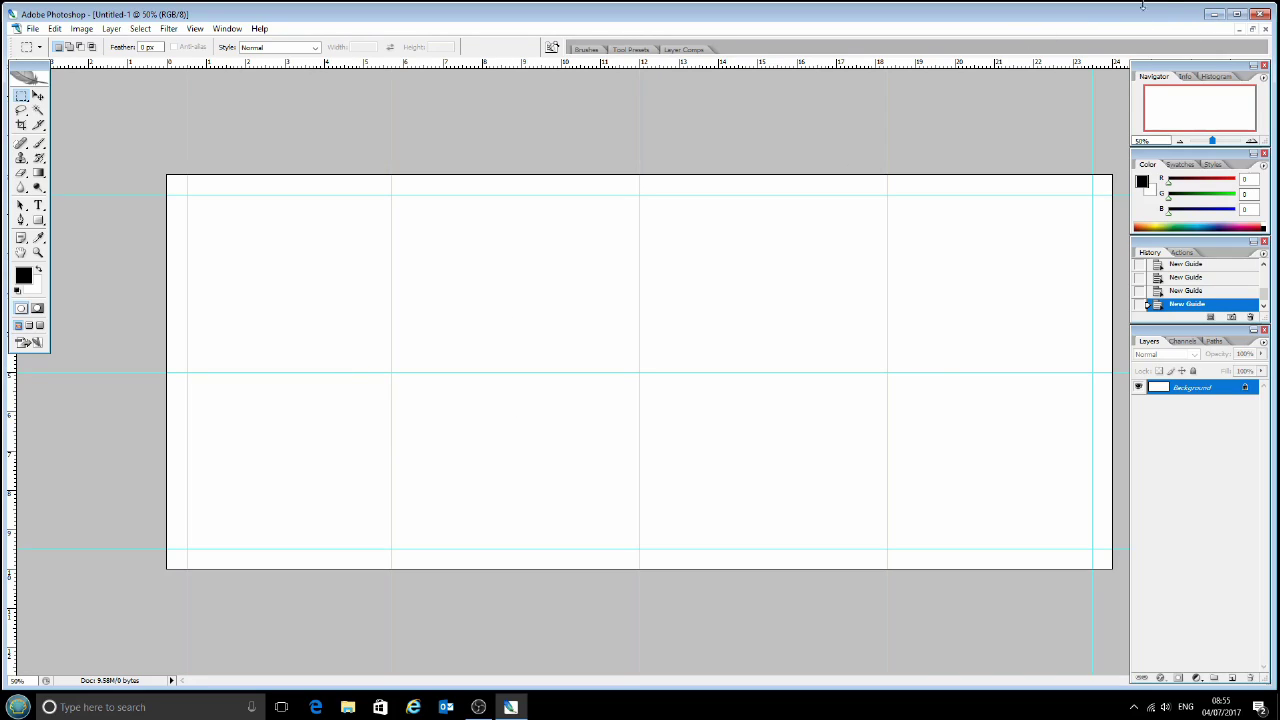
- Copy the CityLogo image from Windows Photos, then return to Photoshop
left_click(1214, 16)
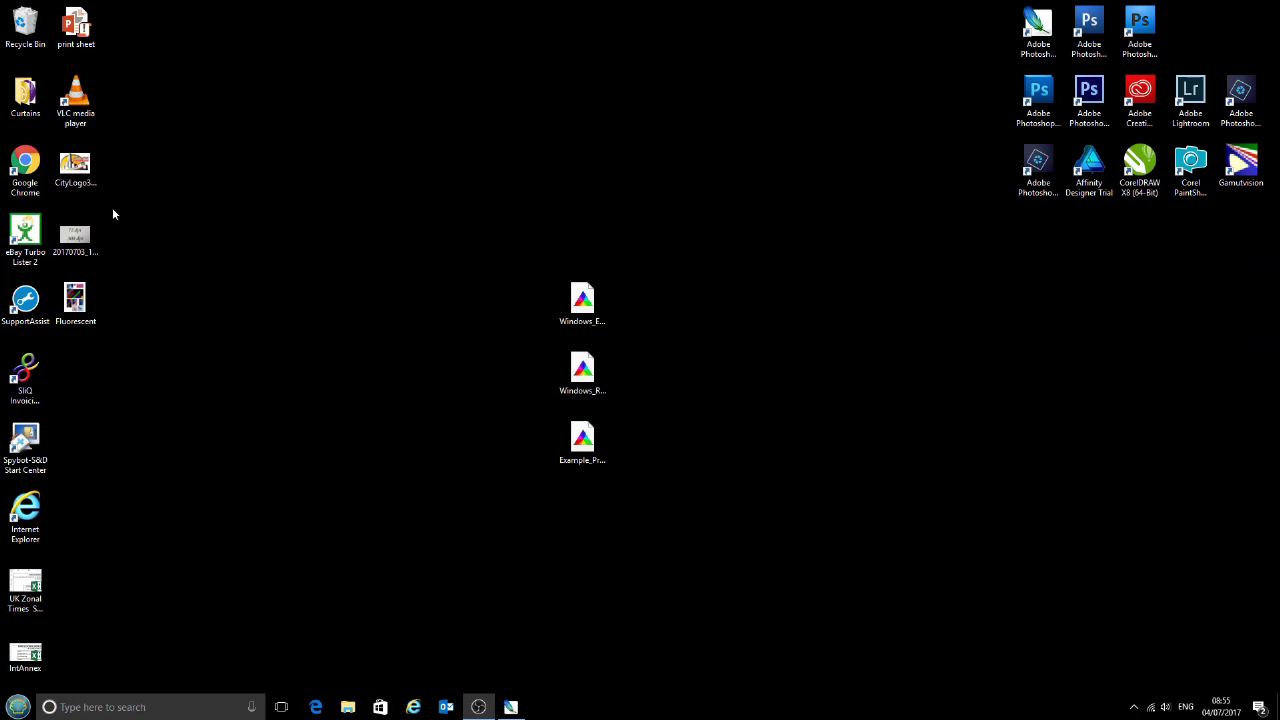
double_click(76, 168)
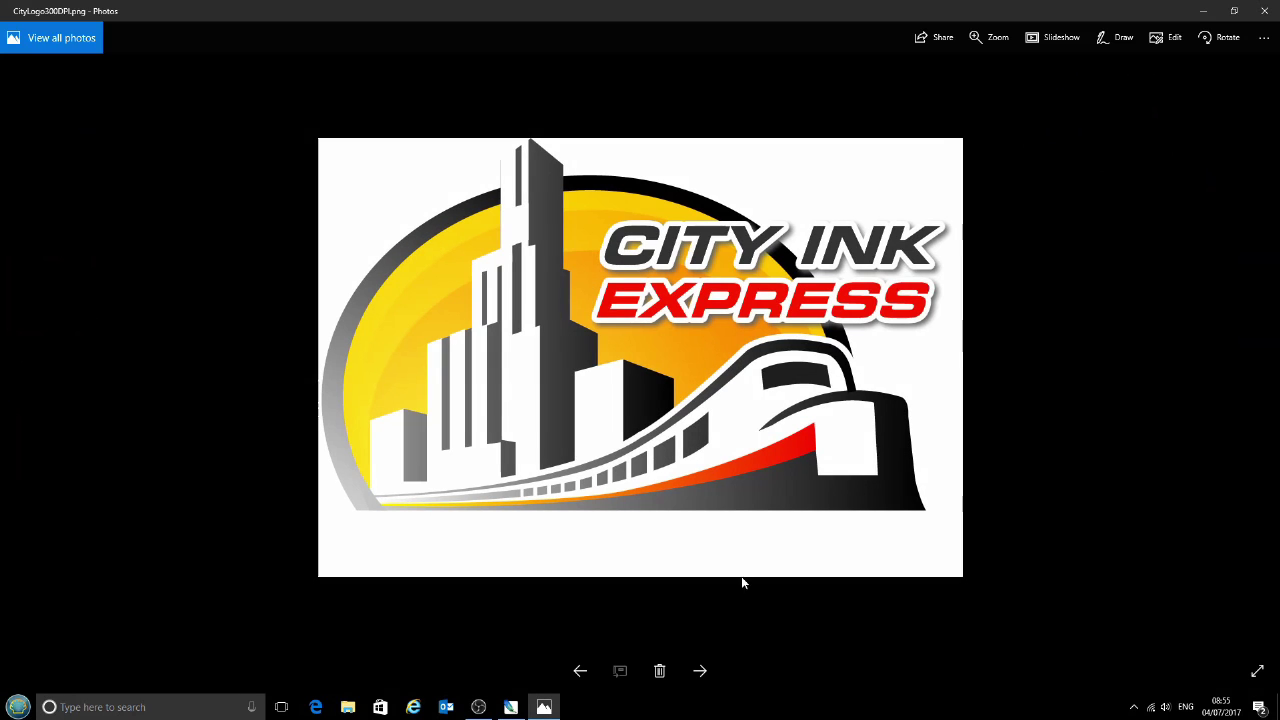
right_click(611, 307)
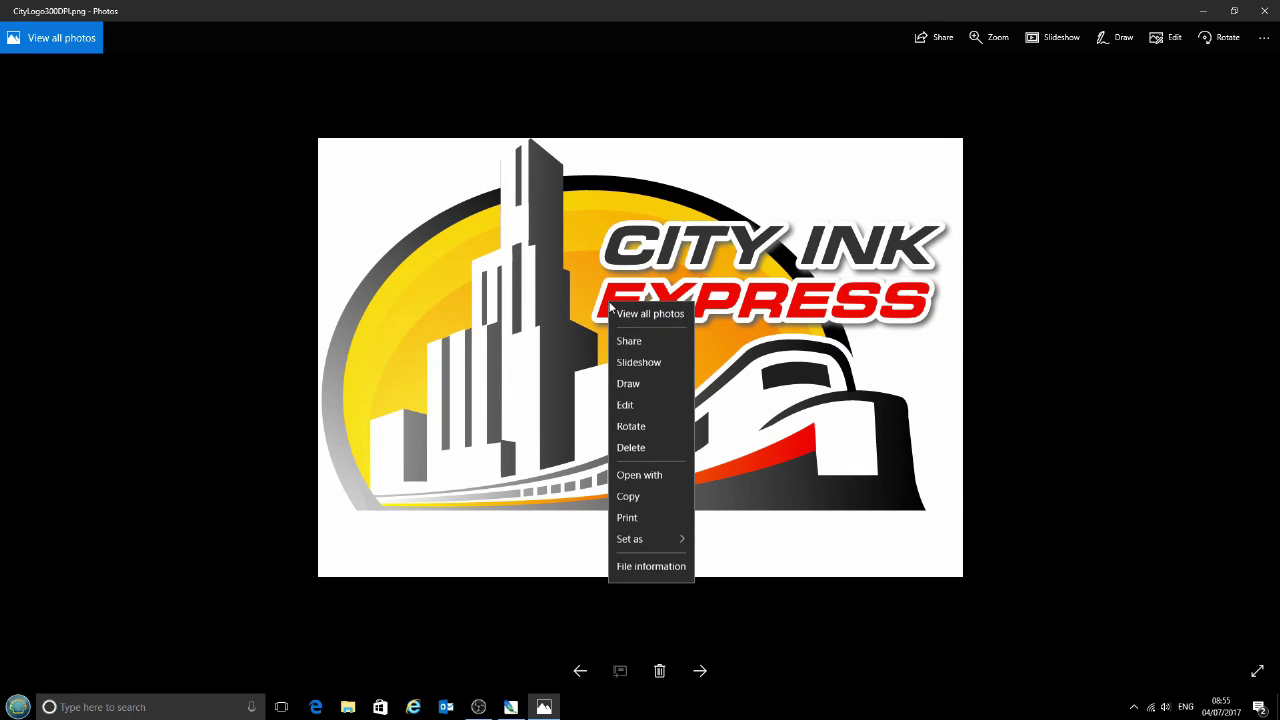
left_click(643, 498)
left_click(1204, 10)
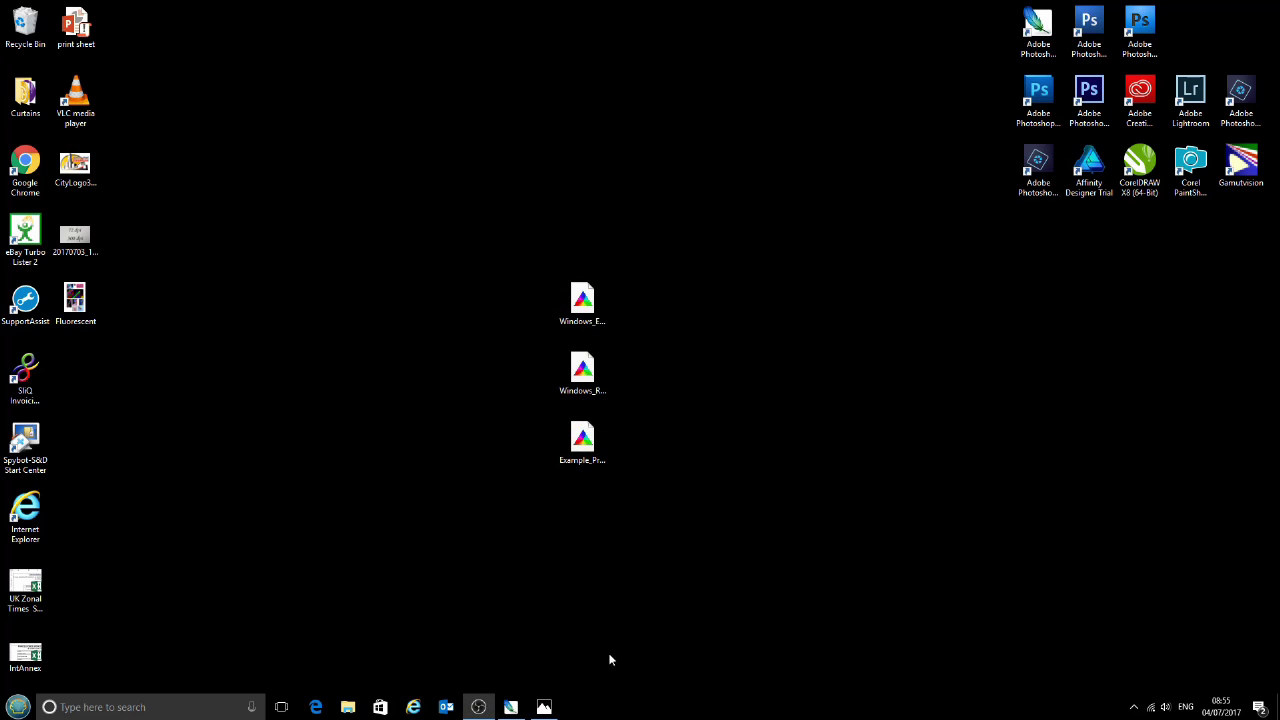
left_click(511, 707)
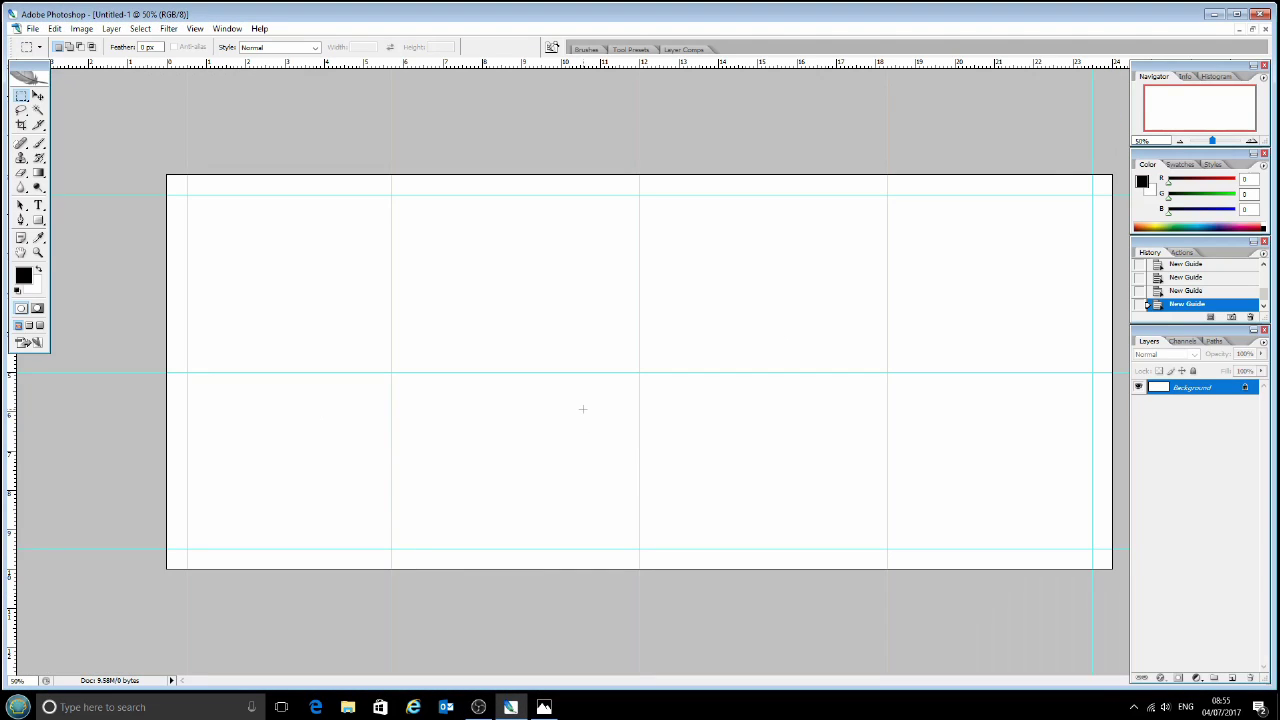
- Paste the City Ink Express logo as Layer 1 and move it onto the left face area
key("ctrl+v")
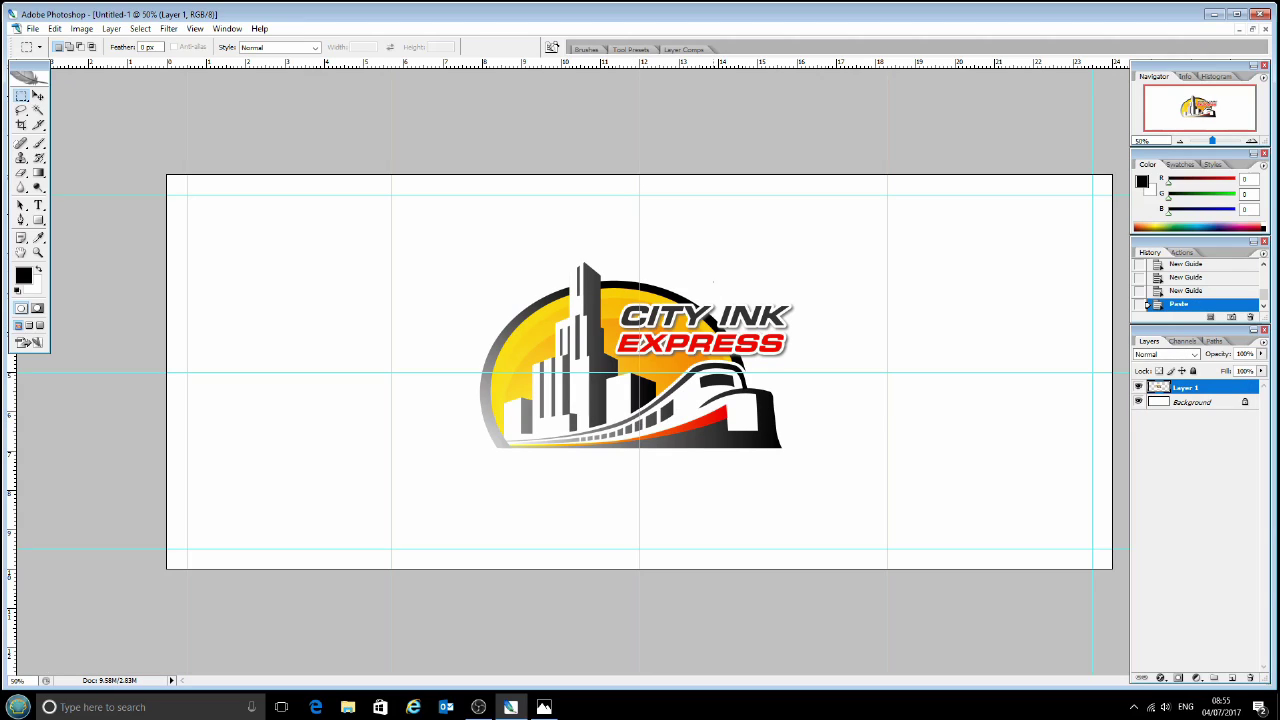
left_click(38, 95)
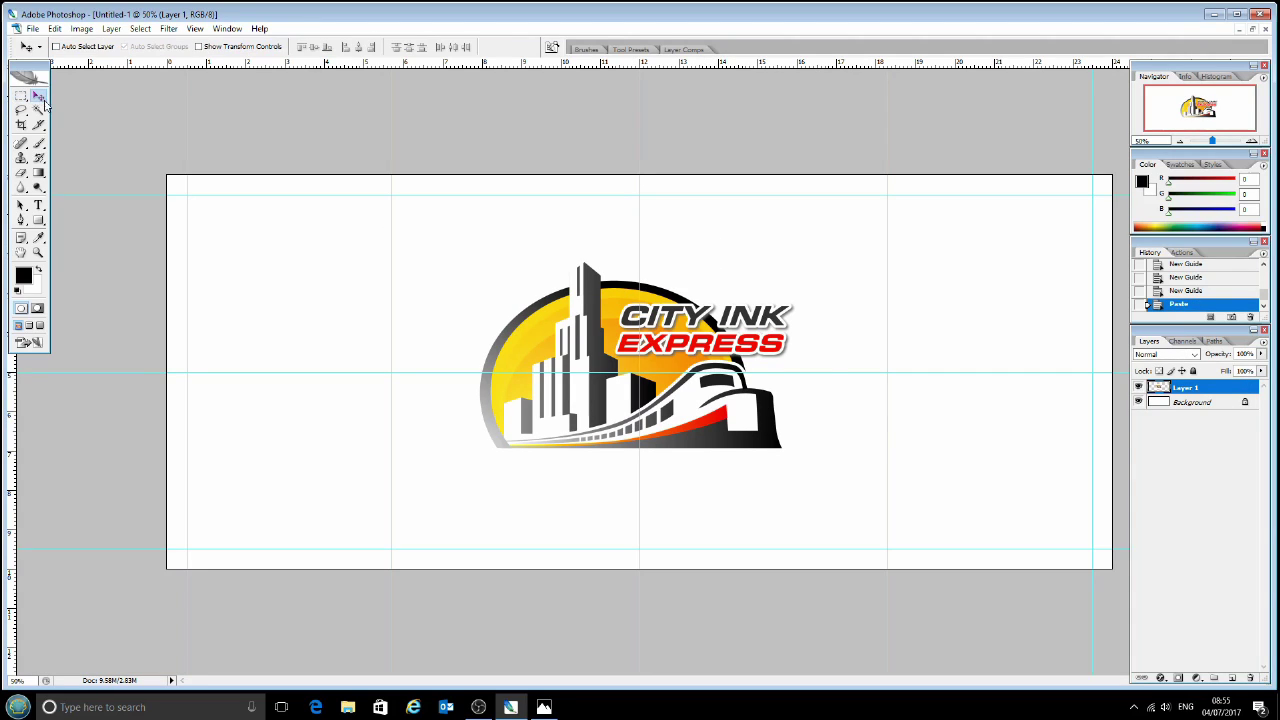
mouse_move(683, 330)
left_mouse_down()
mouse_move(746, 348)
mouse_move(810, 308)
mouse_move(810, 334)
mouse_move(798, 324)
mouse_move(846, 286)
mouse_move(958, 284)
mouse_move(962, 331)
mouse_move(902, 338)
mouse_move(976, 312)
mouse_move(939, 340)
left_mouse_up()
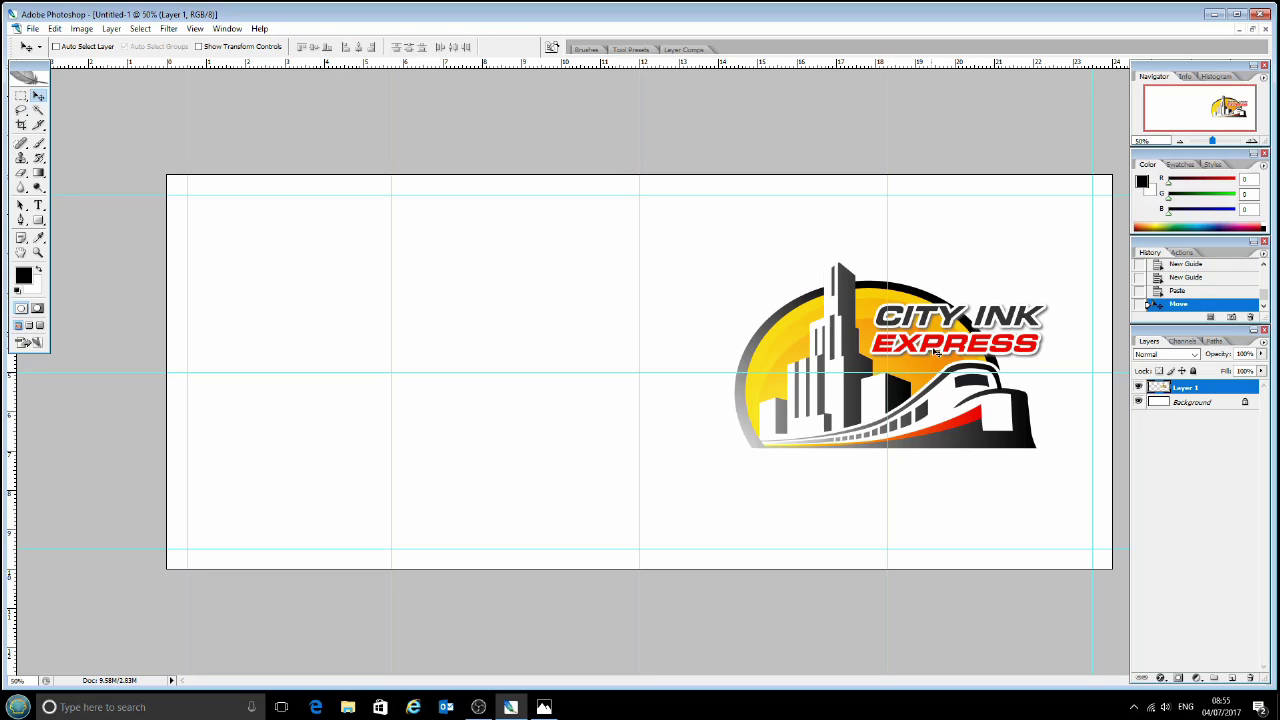
mouse_move(968, 334)
left_mouse_down()
mouse_move(605, 263)
mouse_move(528, 327)
mouse_move(461, 330)
left_mouse_up()
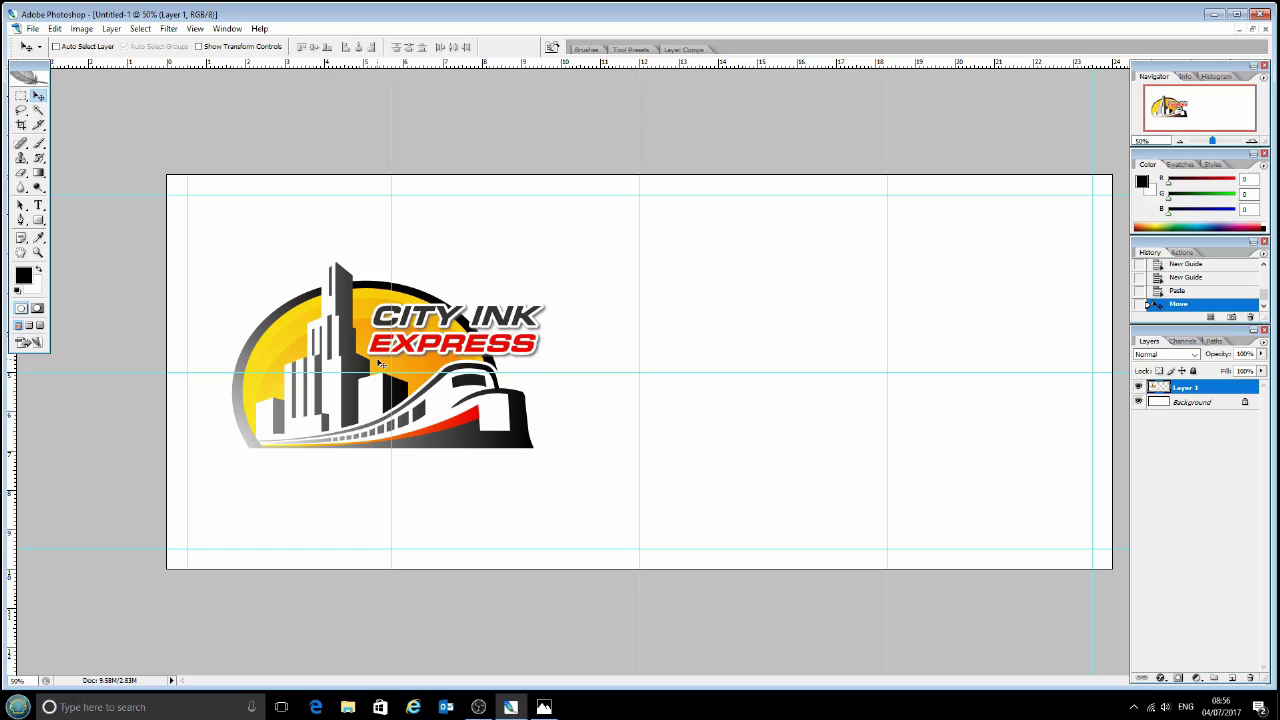
- Type the word 'Sublimation' in a text box on the right of the canvas
left_click(39, 205)
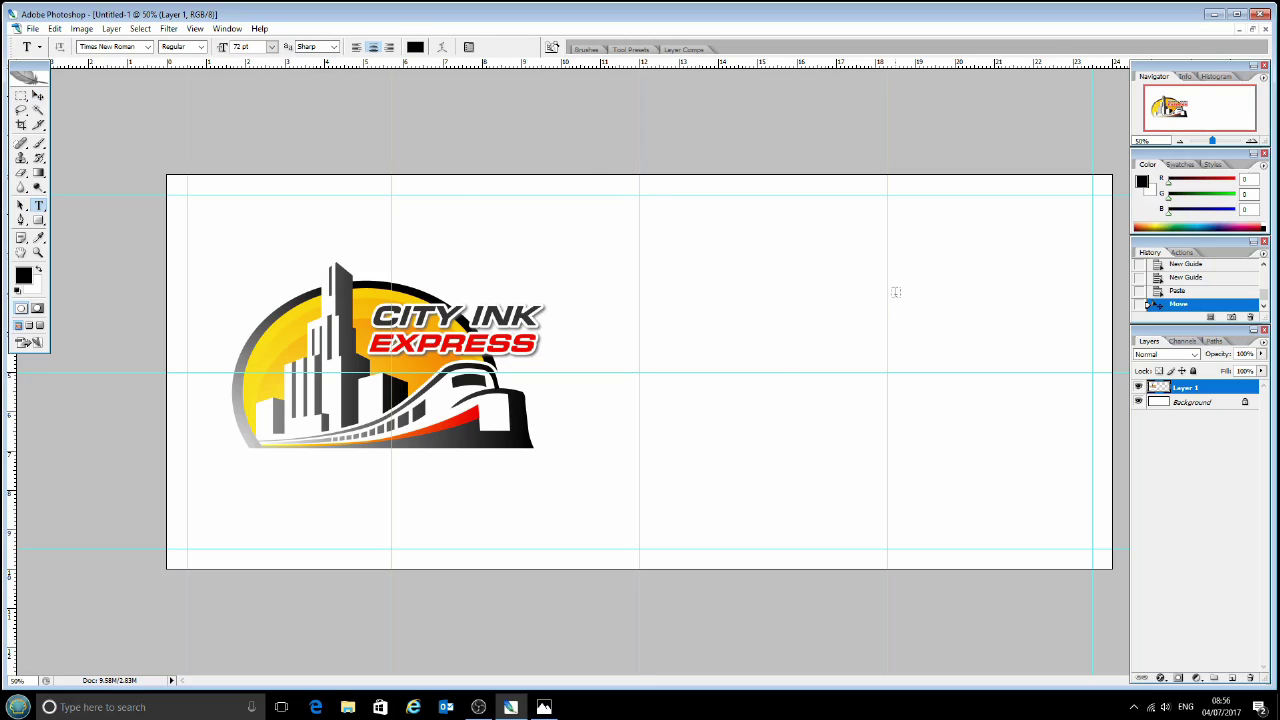
left_click(851, 296)
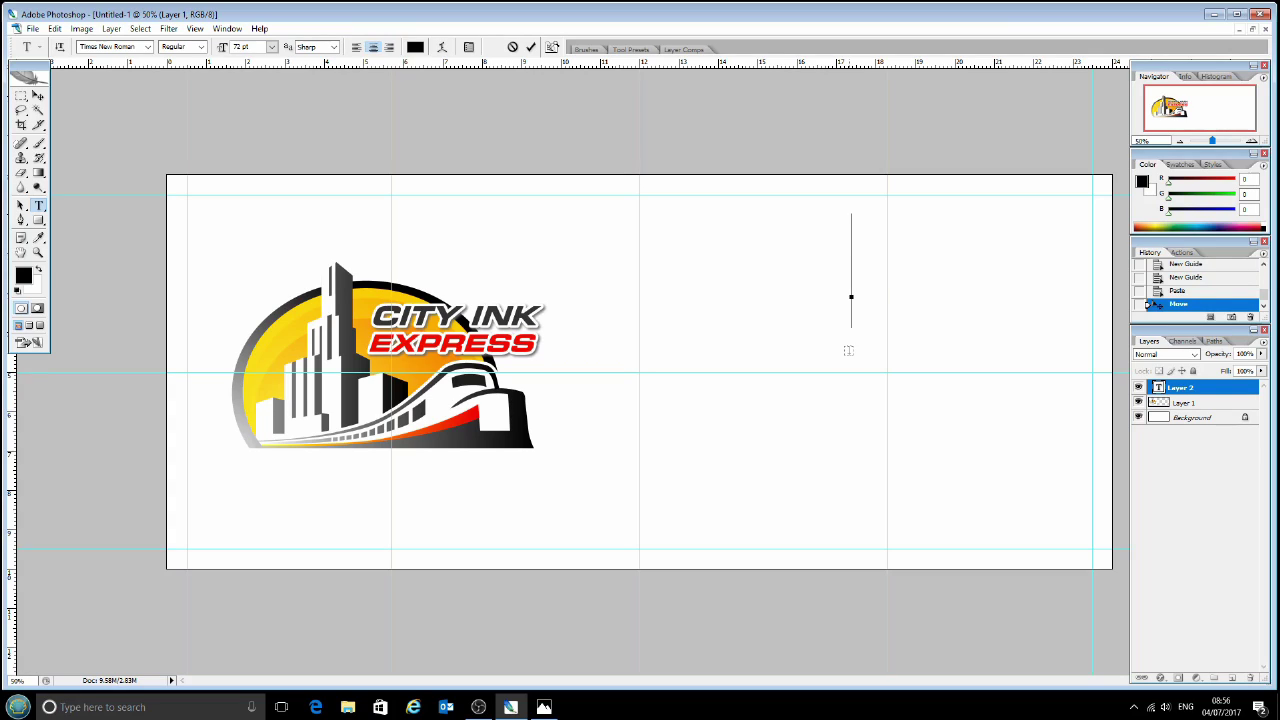
type("City")
key("BackSpace")
key("BackSpace")
key("BackSpace")
key("BackSpace")
key("BackSpace")
type("Sublimation")
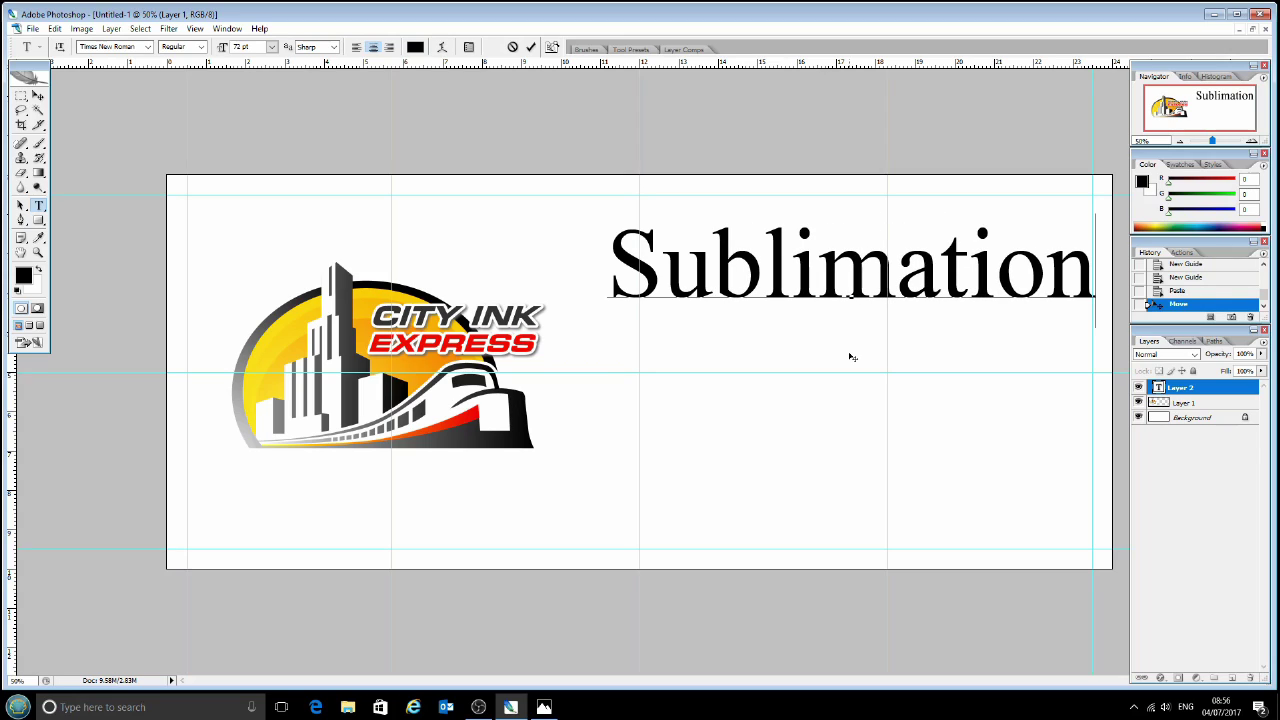
key("BackSpace")
type("n")
- Set Sublimation to 36 pt and place it on the right face, level with the logo
left_click_drag(1094, 262, 630, 248)
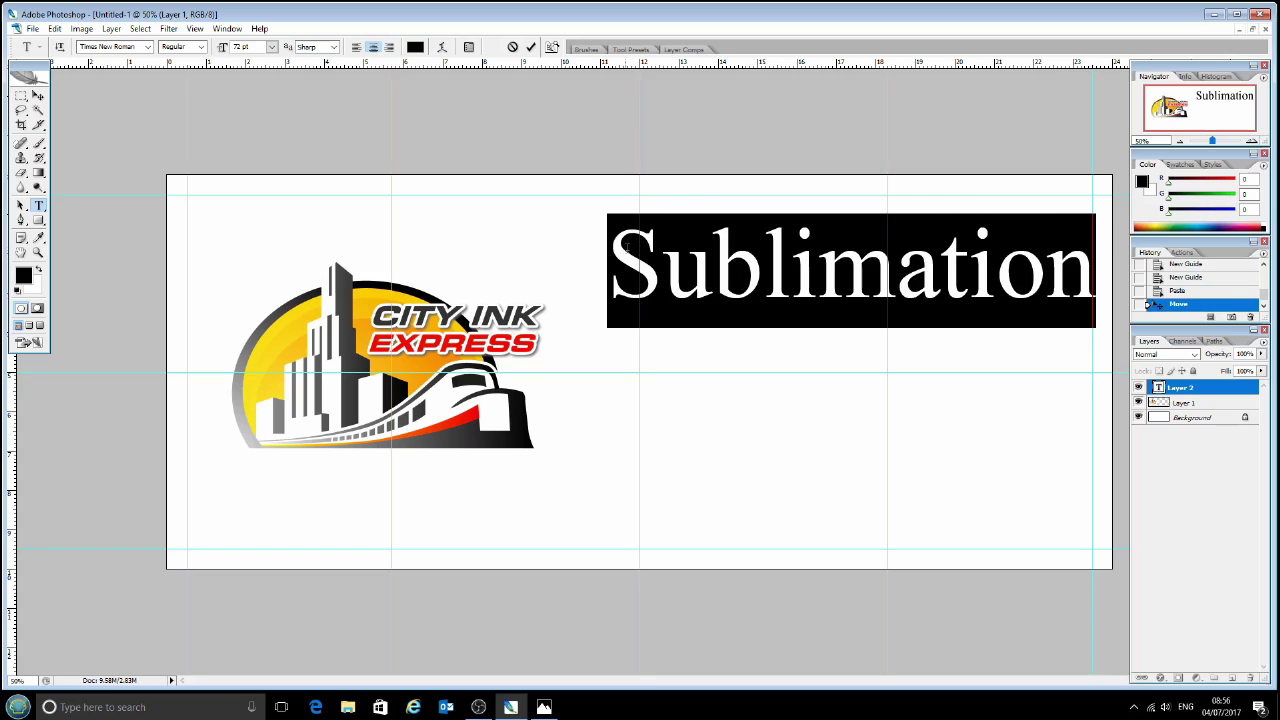
left_click(251, 48)
type("36")
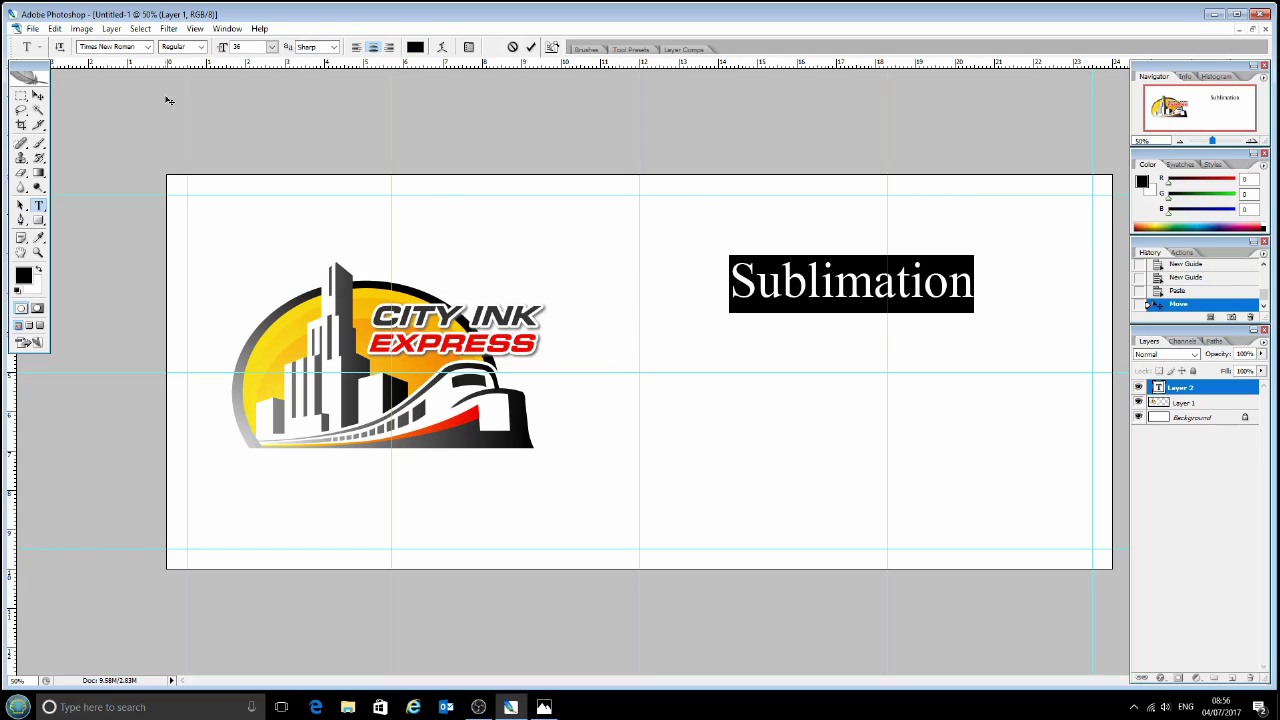
left_click(38, 97)
left_click_drag(836, 268, 866, 360)
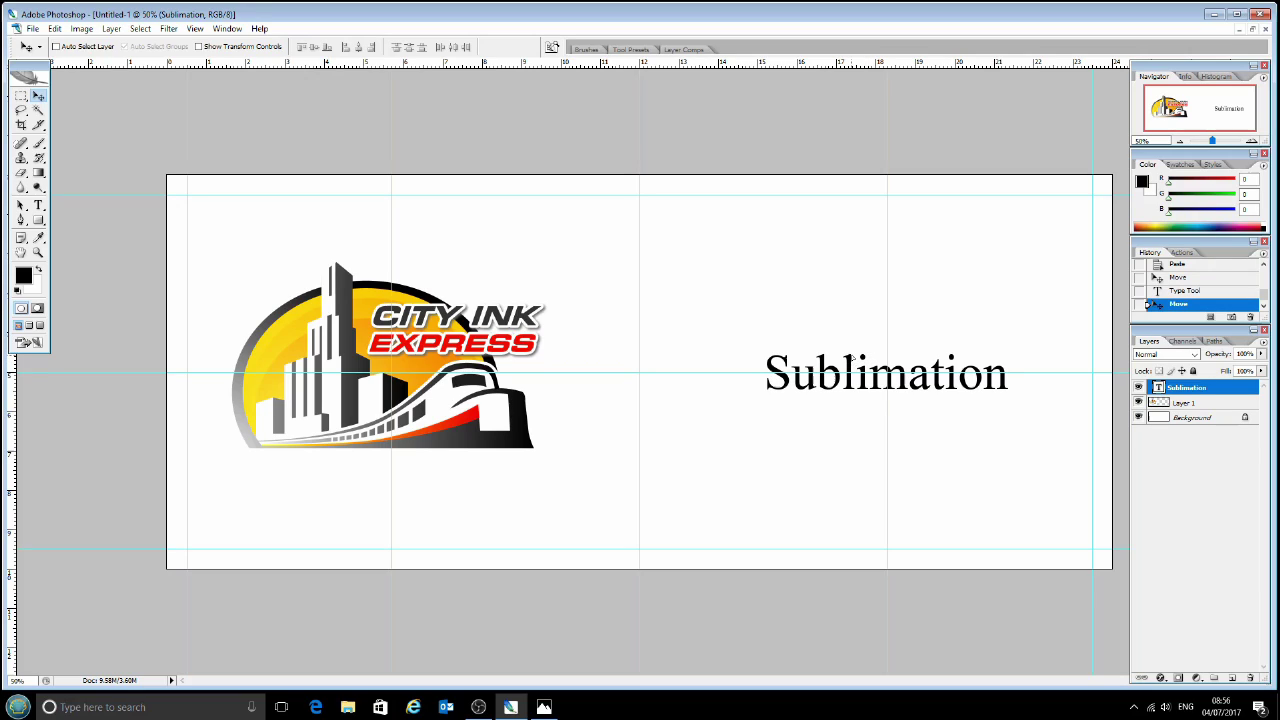
left_click_drag(850, 358, 850, 343)
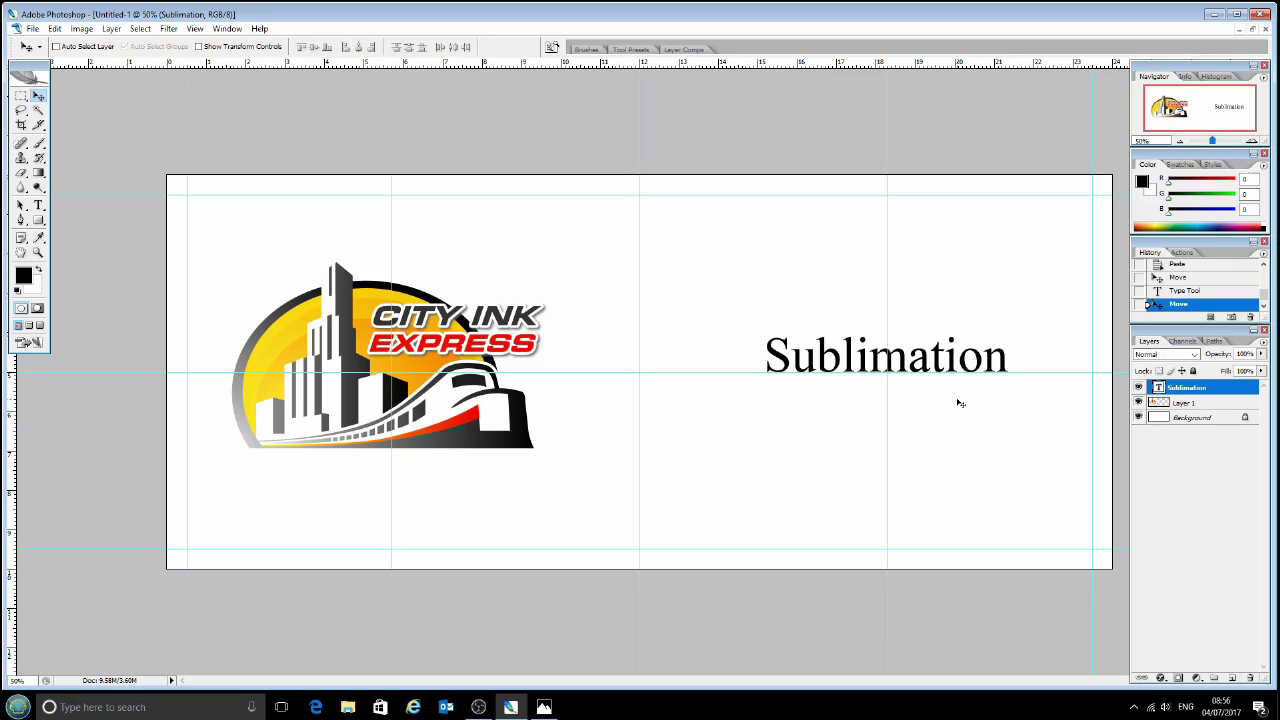
left_click(38, 210)
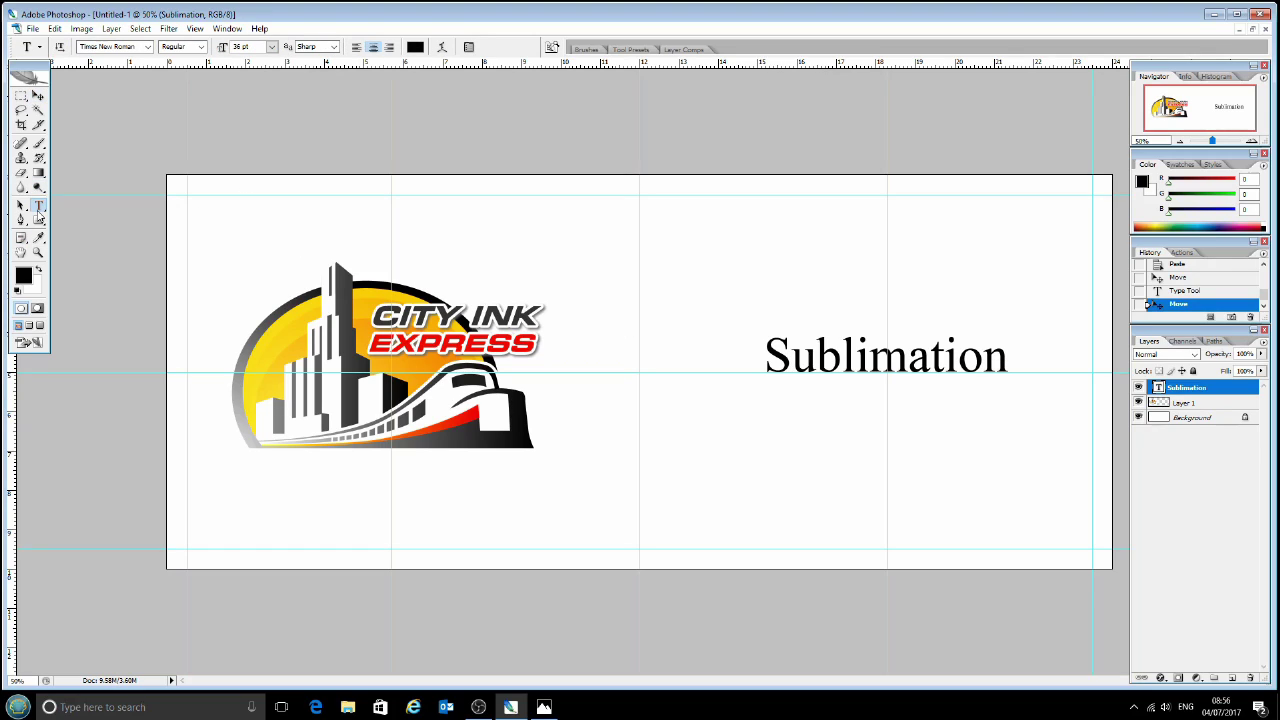
left_click_drag(1006, 356, 764, 357)
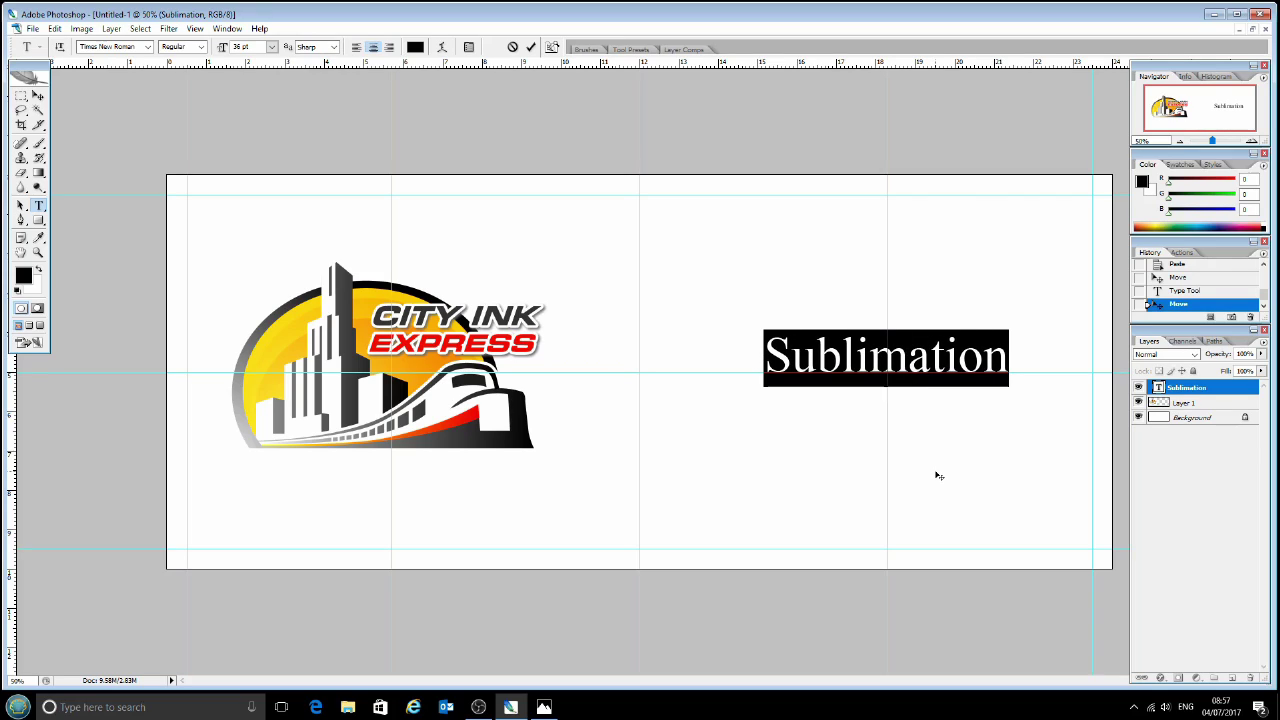
type("City Ink")
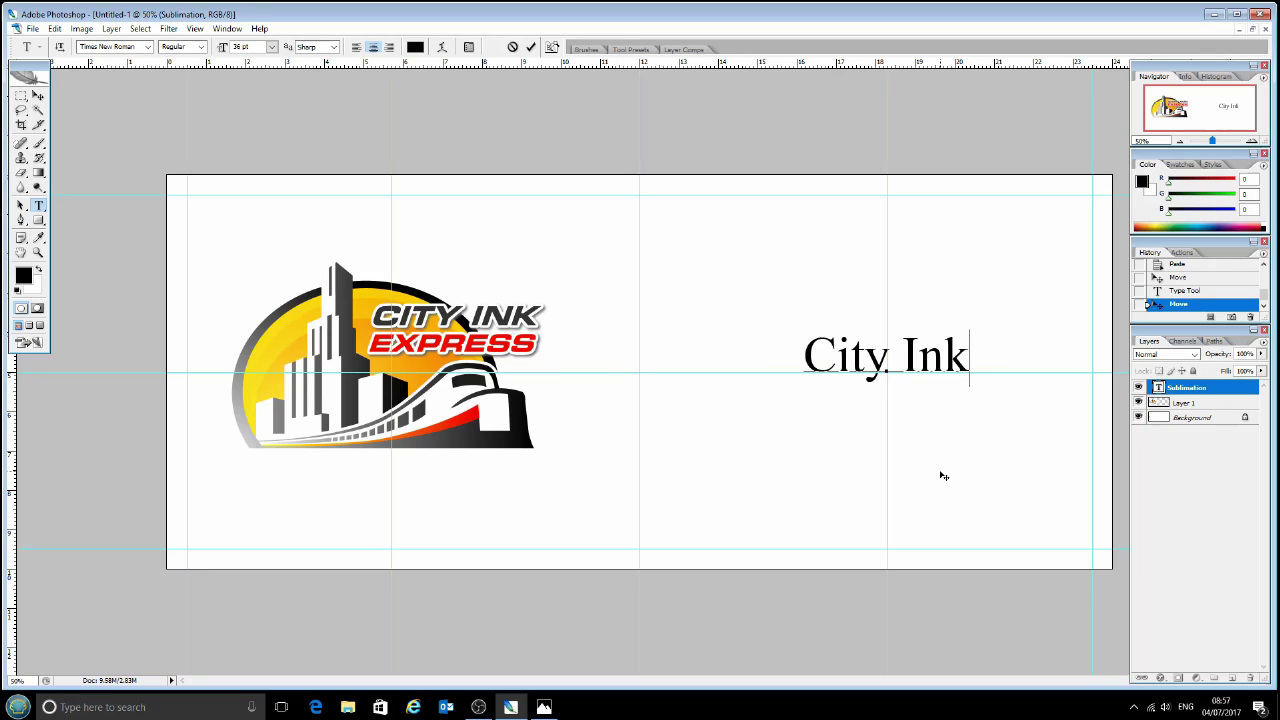
key("BackSpace")
key("BackSpace")
key("BackSpace")
key("BackSpace")
key("BackSpace")
key("BackSpace")
key("BackSpace")
key("BackSpace")
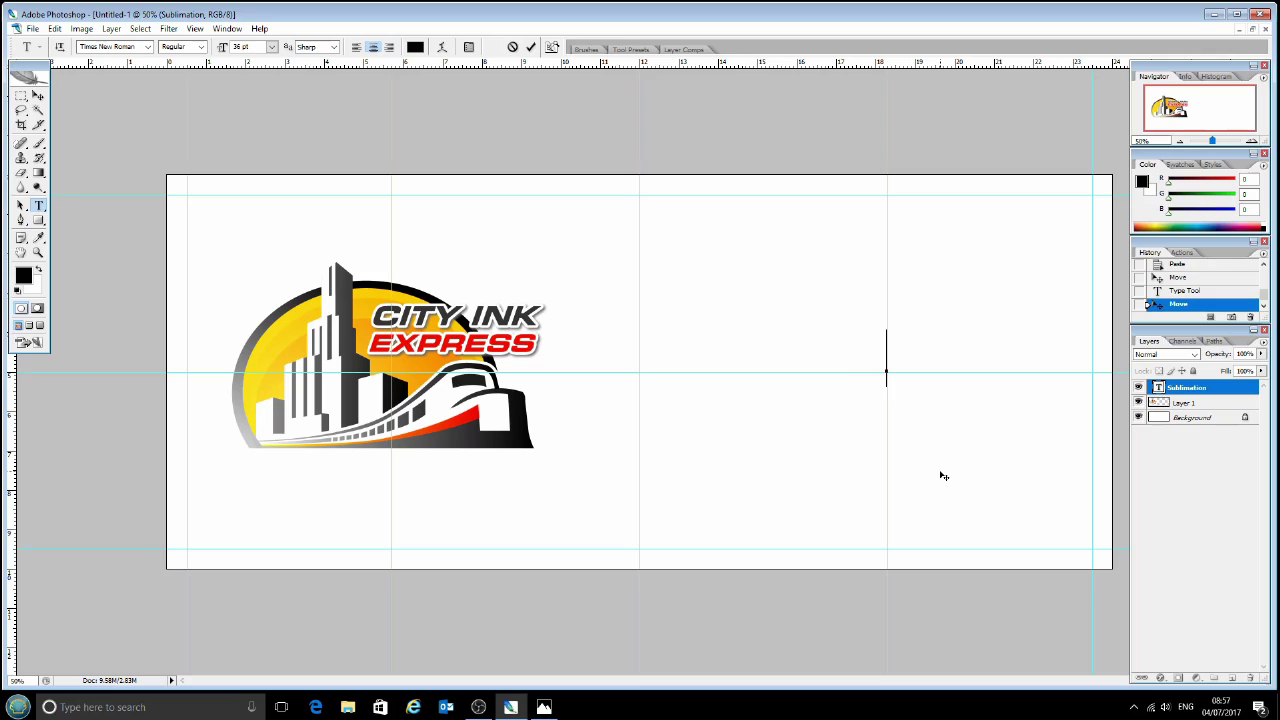
type("Sublimation")
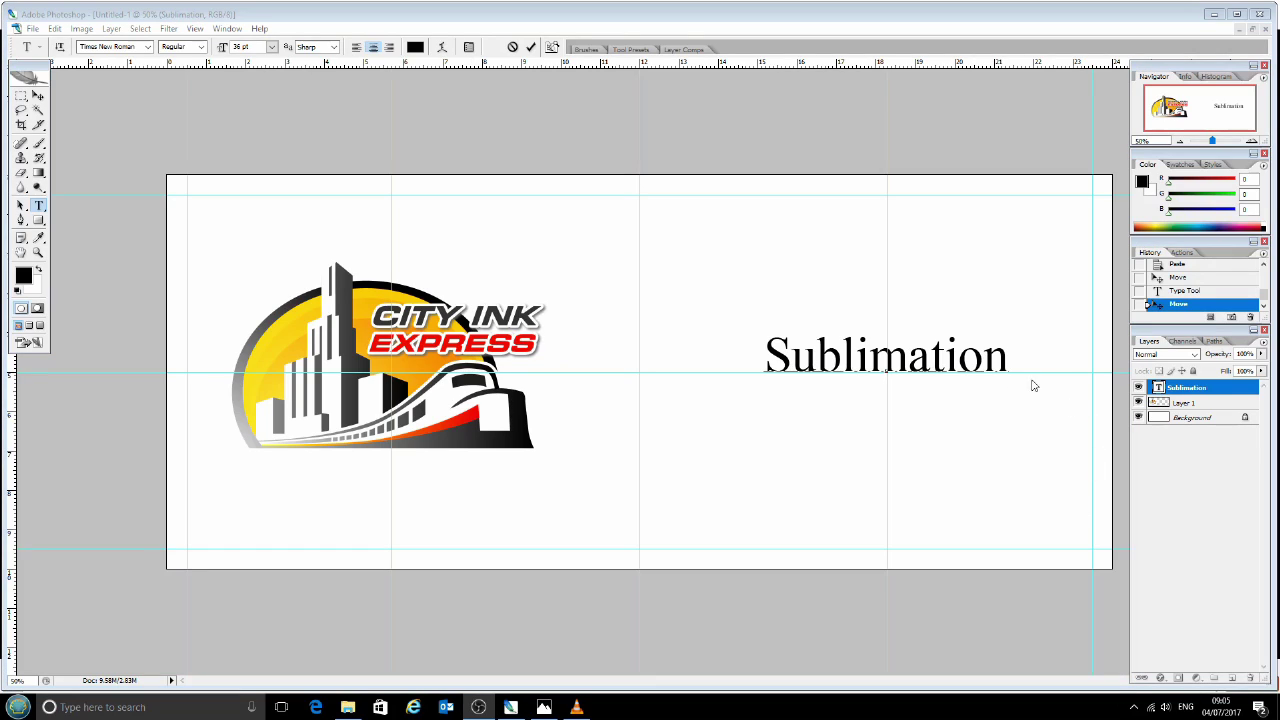
- Delete the Sublimation text layer
left_click(1207, 392)
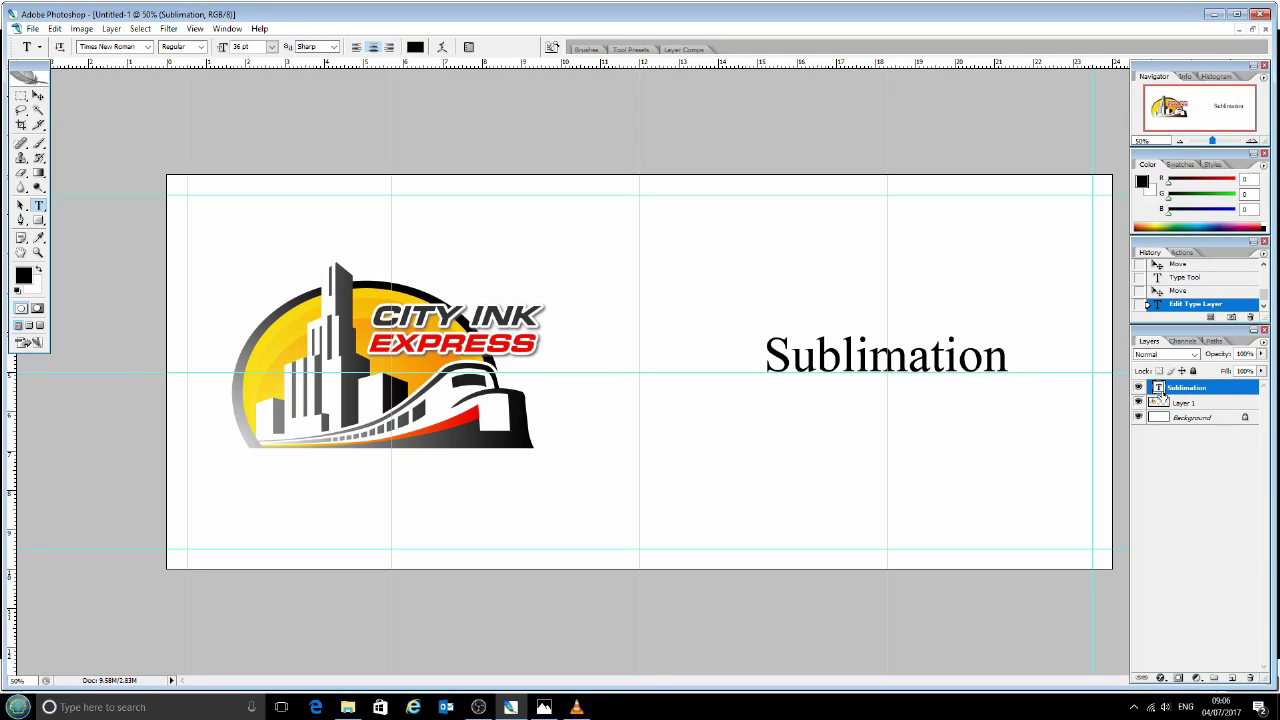
right_click(1181, 396)
left_click(1163, 60)
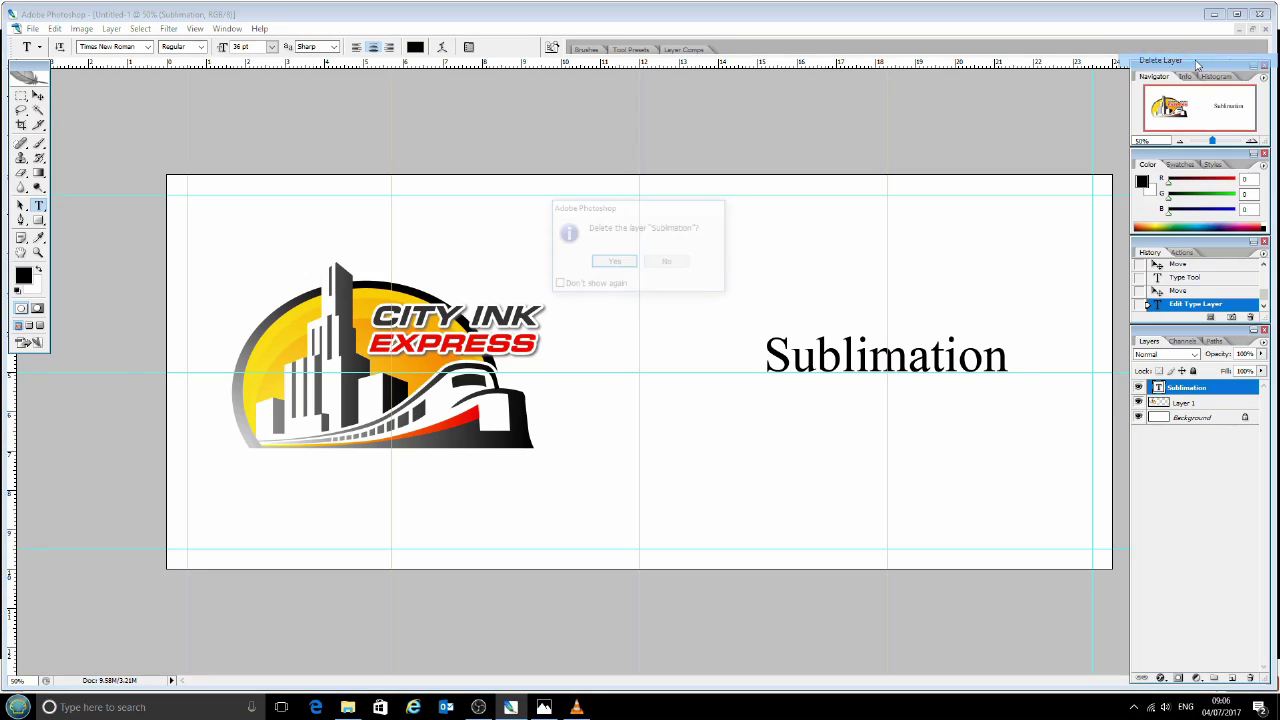
left_click(616, 262)
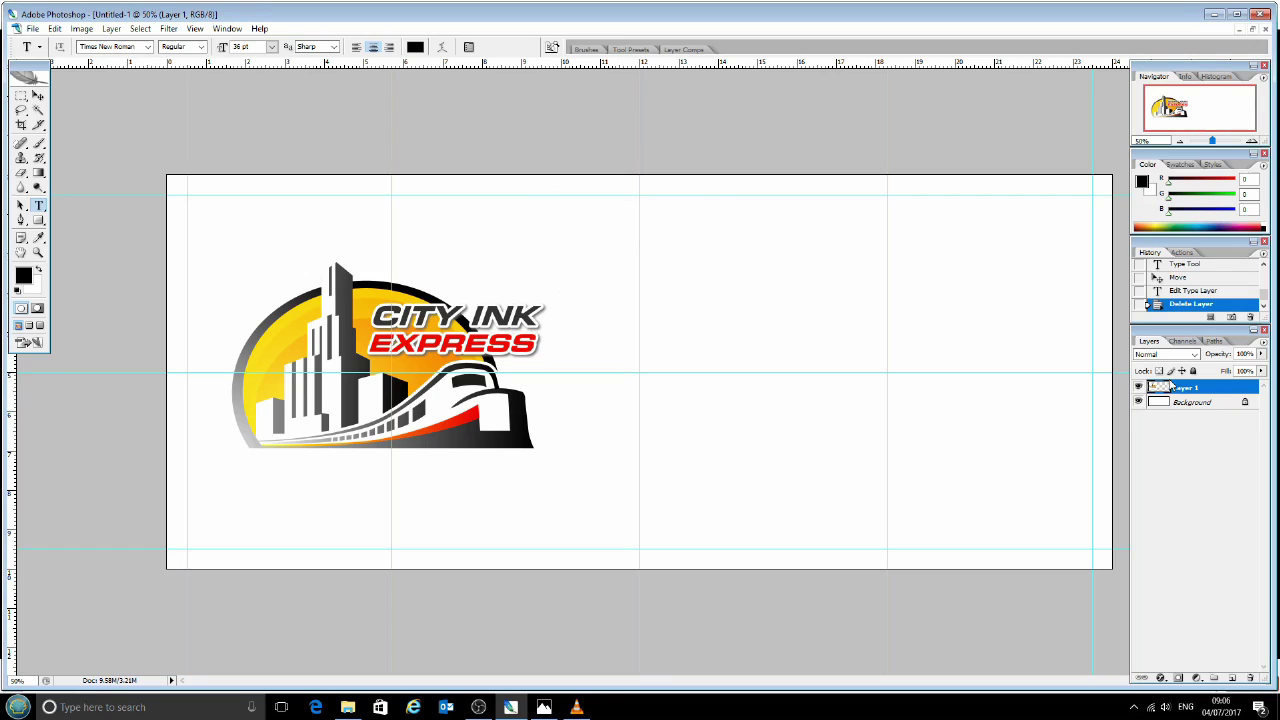
- Delete the logo layer, Layer 1, leaving only the guided background
right_click(1195, 396)
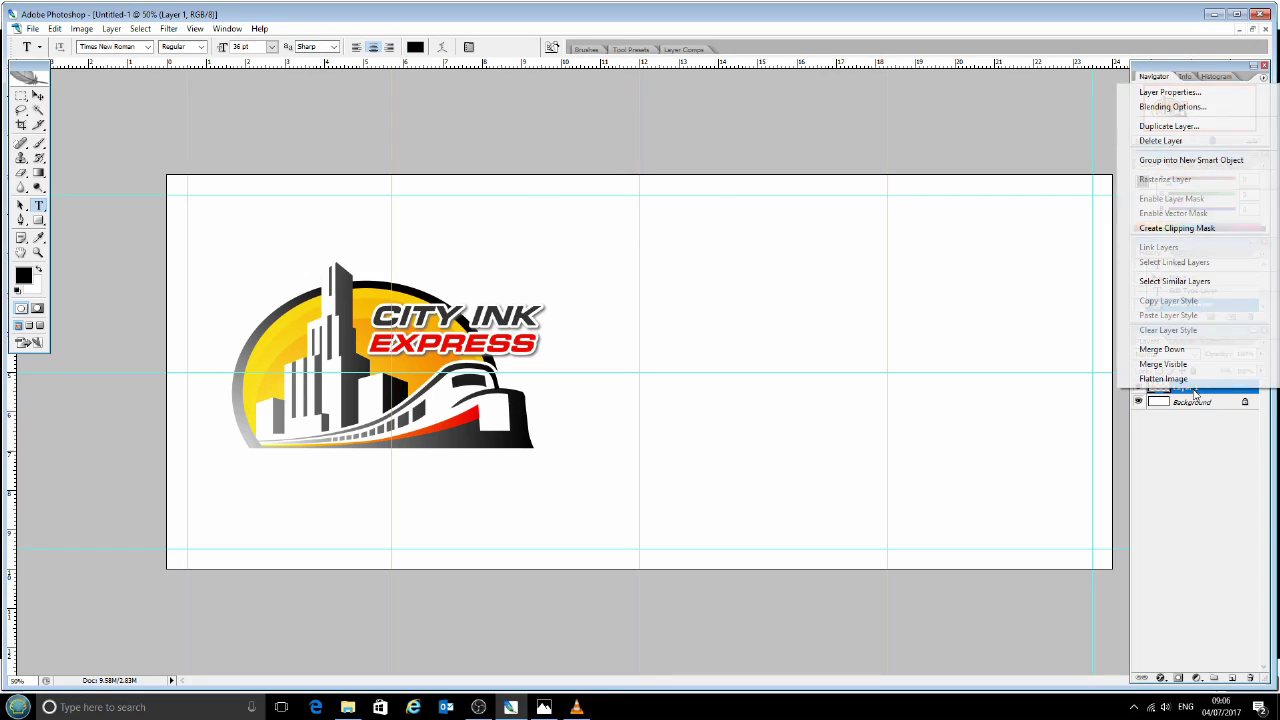
left_click(1160, 140)
left_click(611, 262)
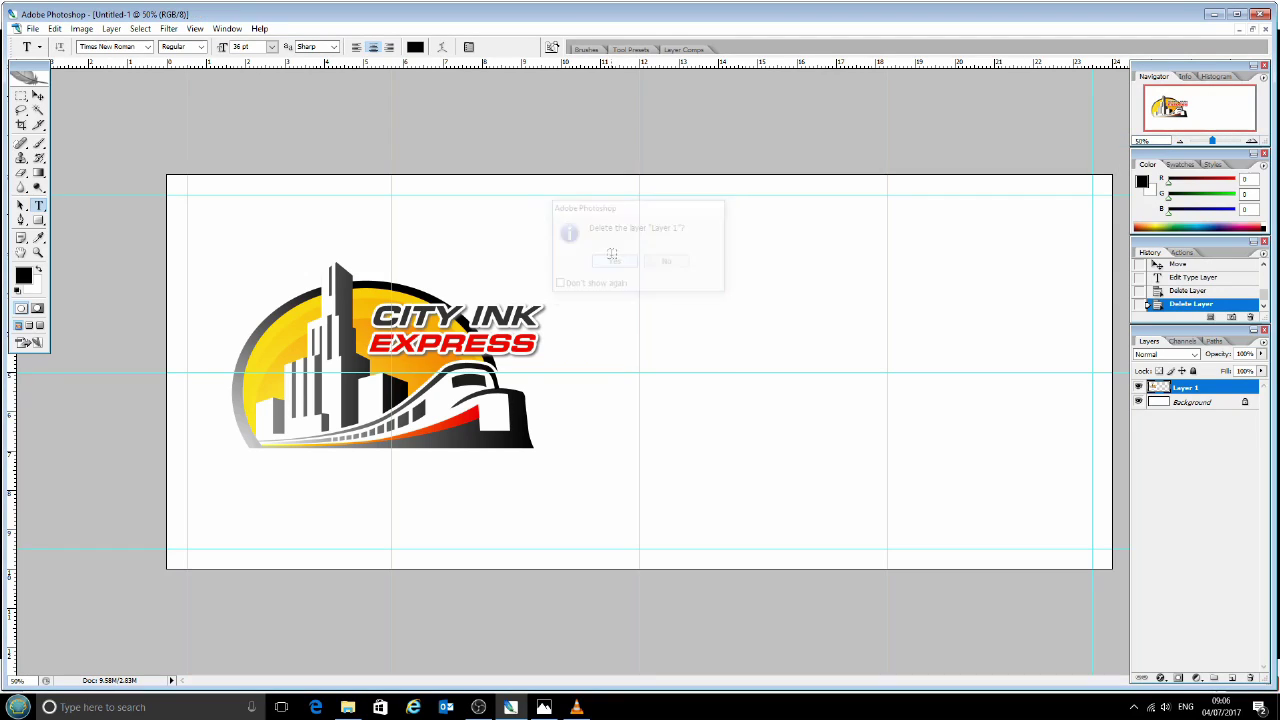
left_click(32, 28)
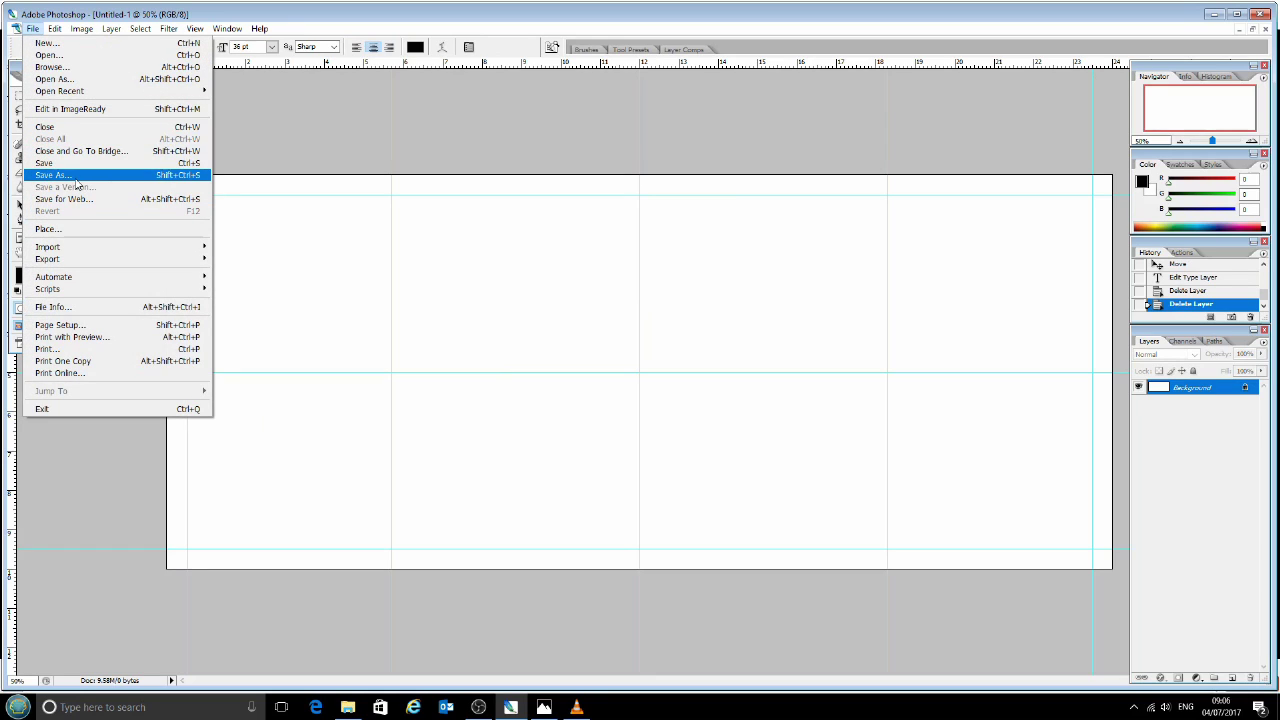
- Save the template to the Desktop as 'Mug Template' in Photoshop PSD format
left_click(76, 166)
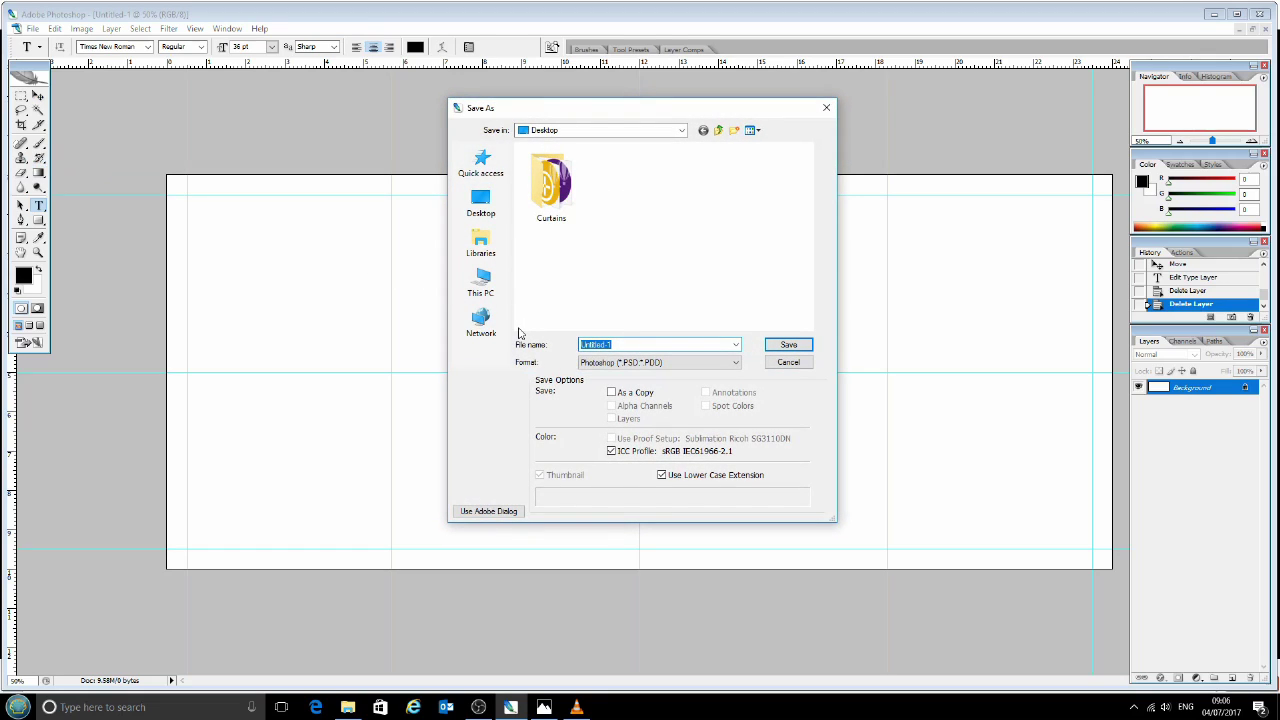
type("Mug Template")
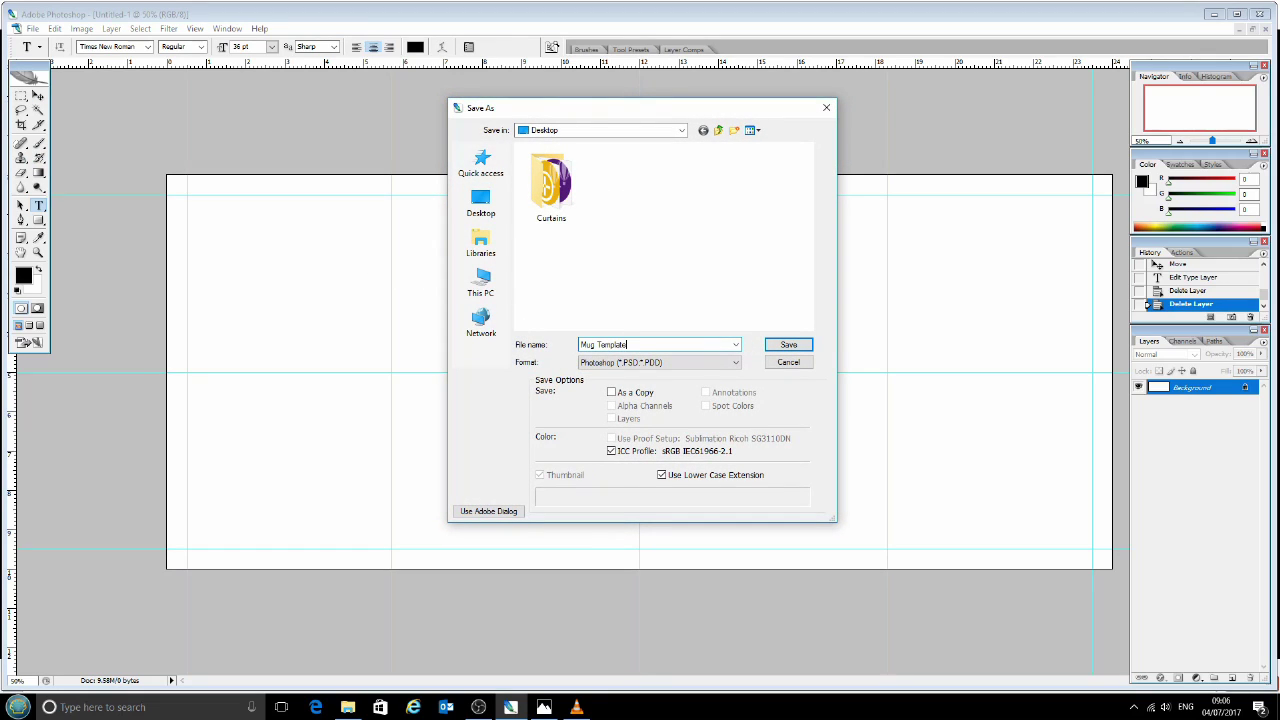
left_click(800, 346)
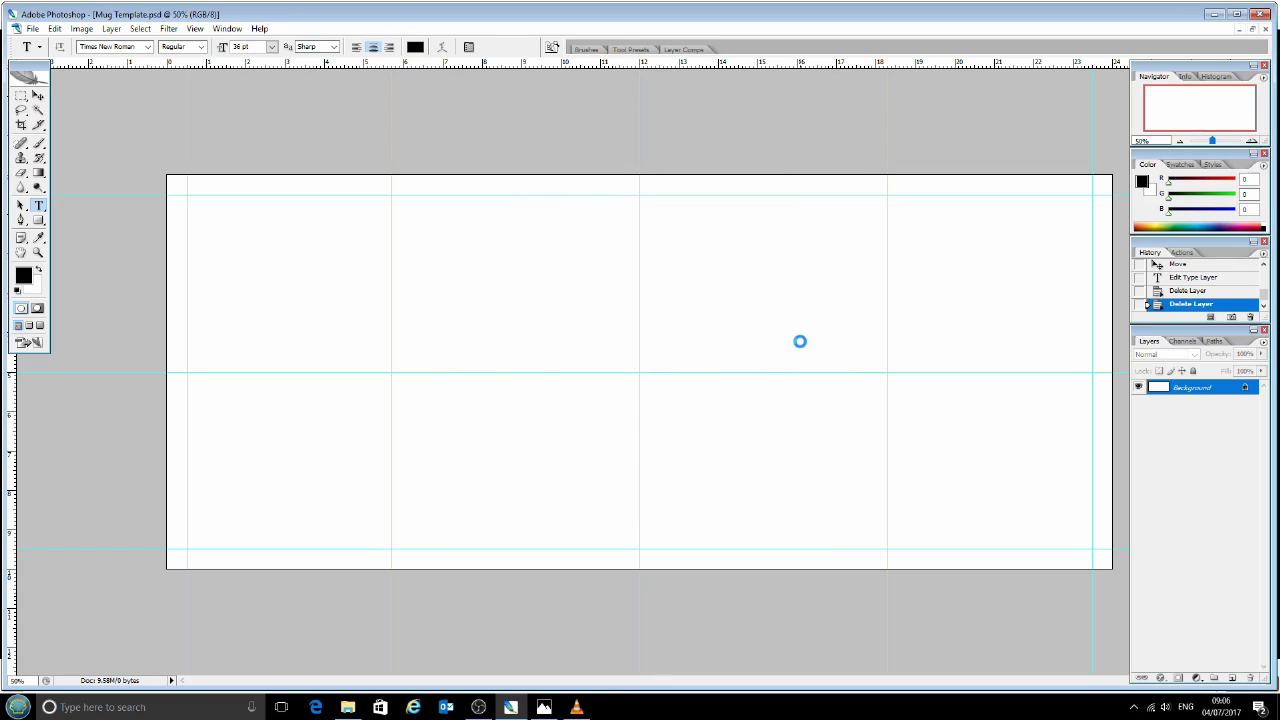